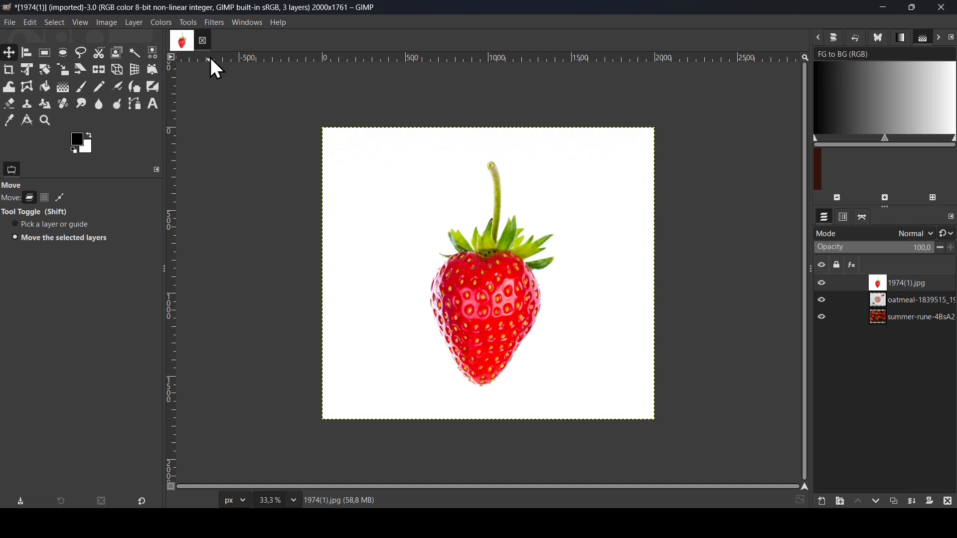
Select the white background around the strawberry with Fuzzy Select and grow the selection by 1 px
left_click(134, 53)
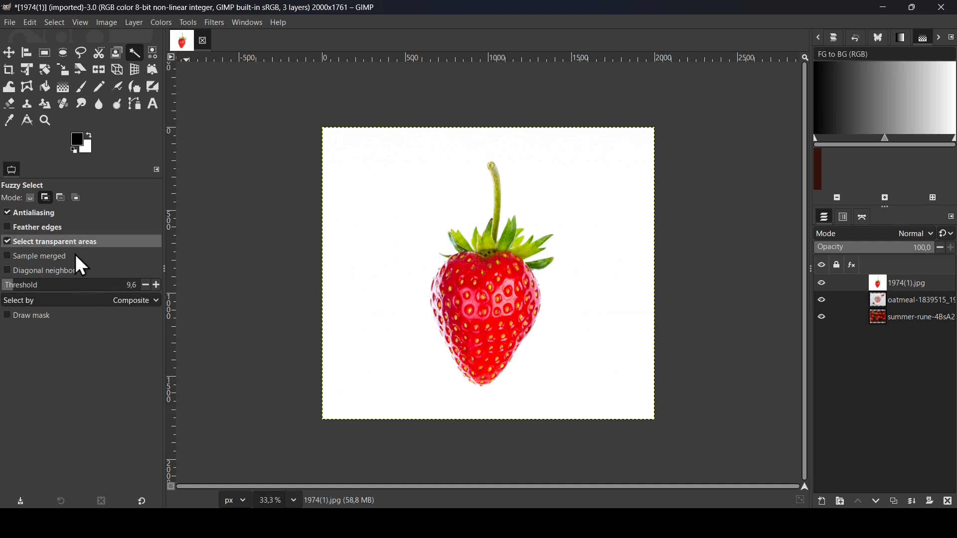
left_click(422, 196)
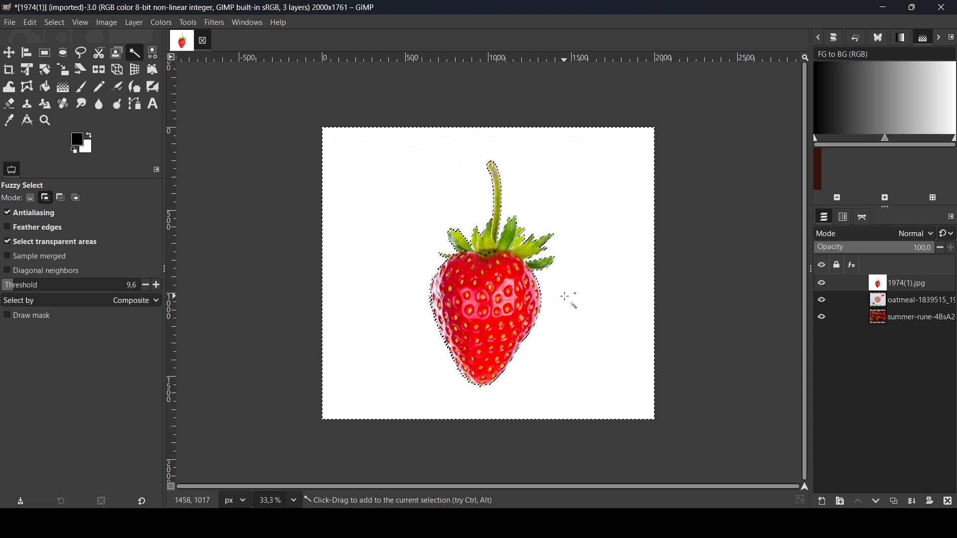
left_click(55, 22)
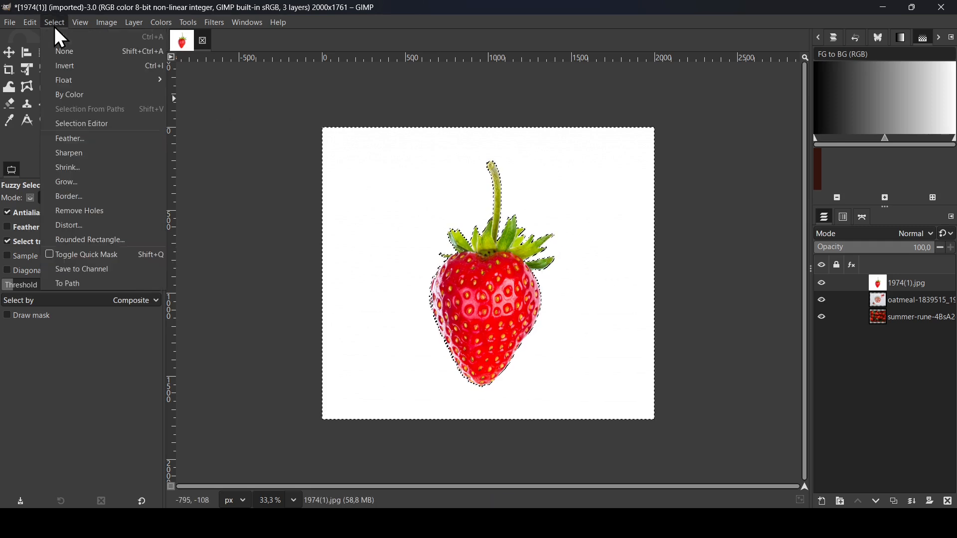
left_click(76, 181)
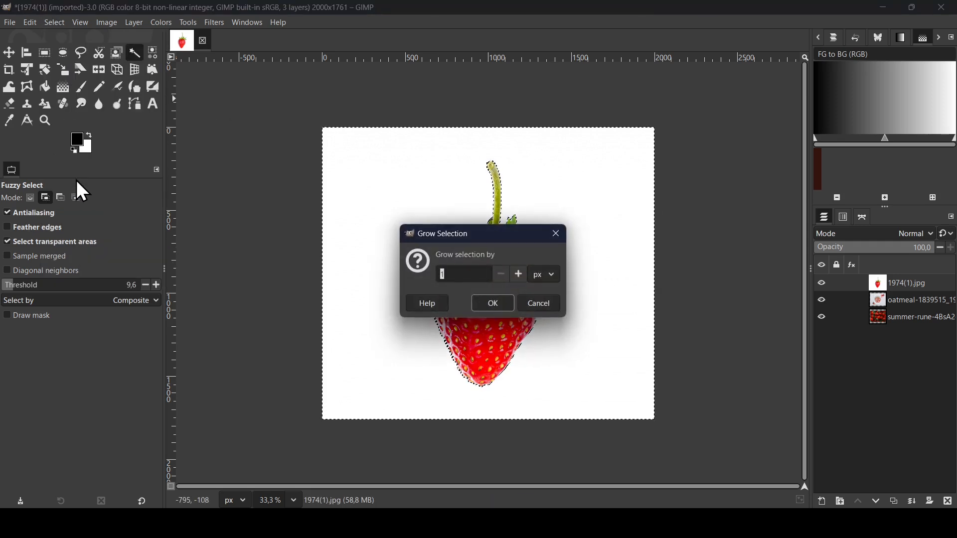
left_click(494, 309)
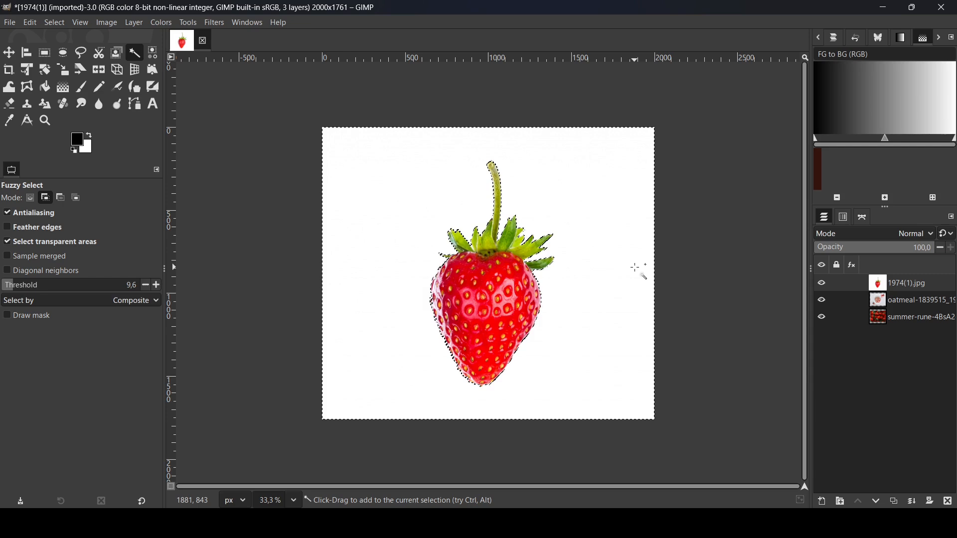
Delete the selected white background from the 1974(1).jpg layer and clear the selection
right_click(880, 293)
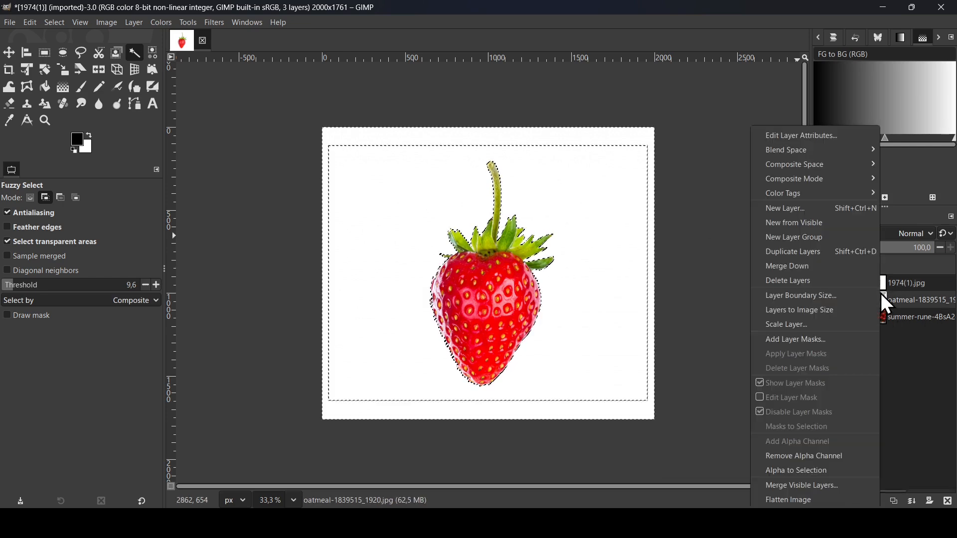
left_click(941, 402)
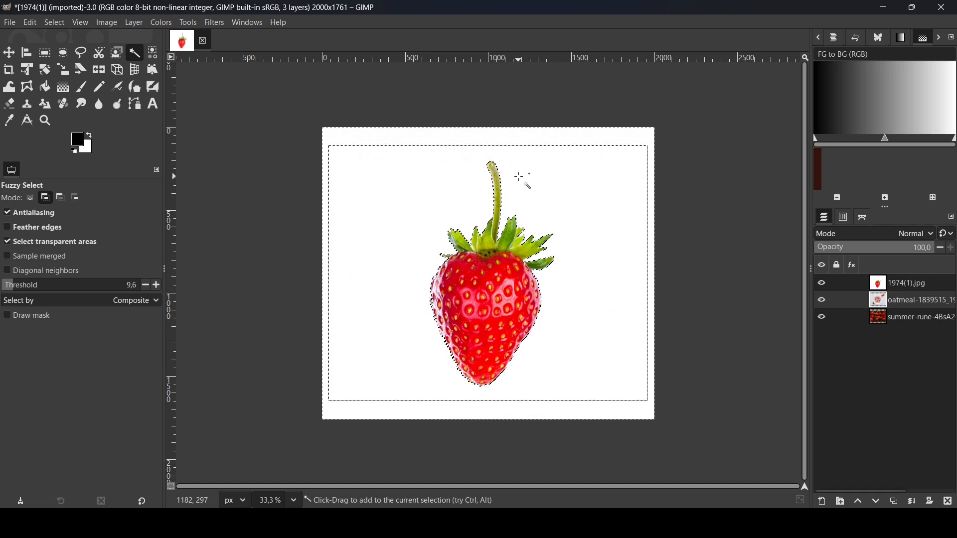
left_click(878, 291)
key("Delete")
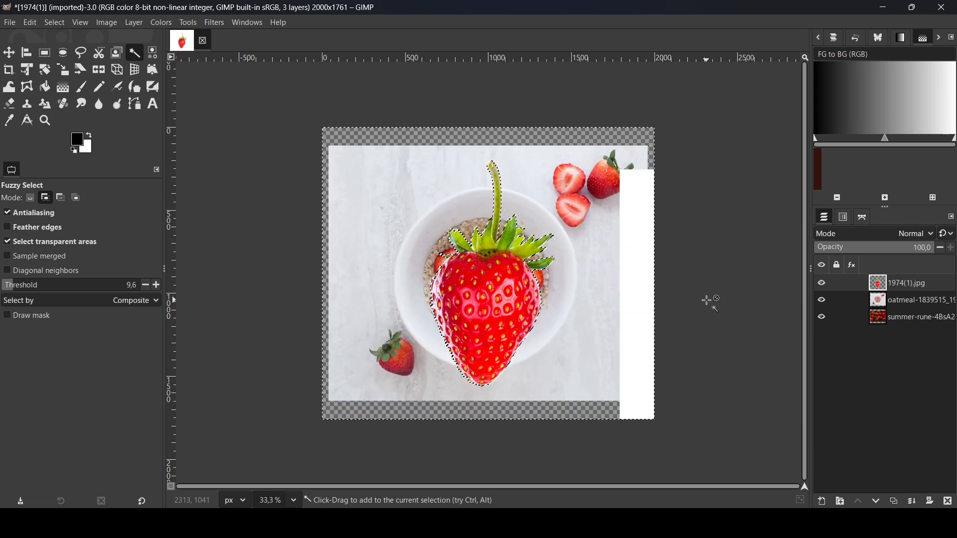
left_click(56, 22)
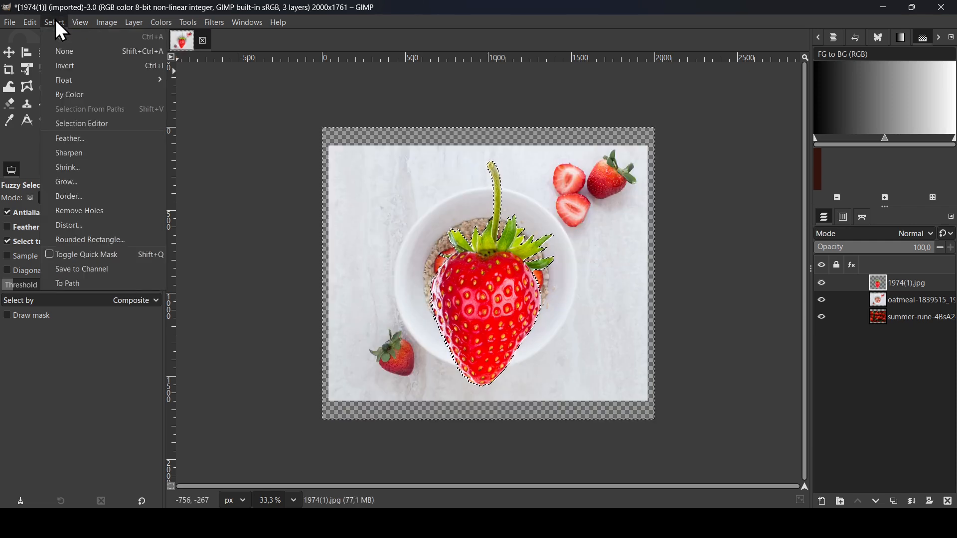
left_click(64, 59)
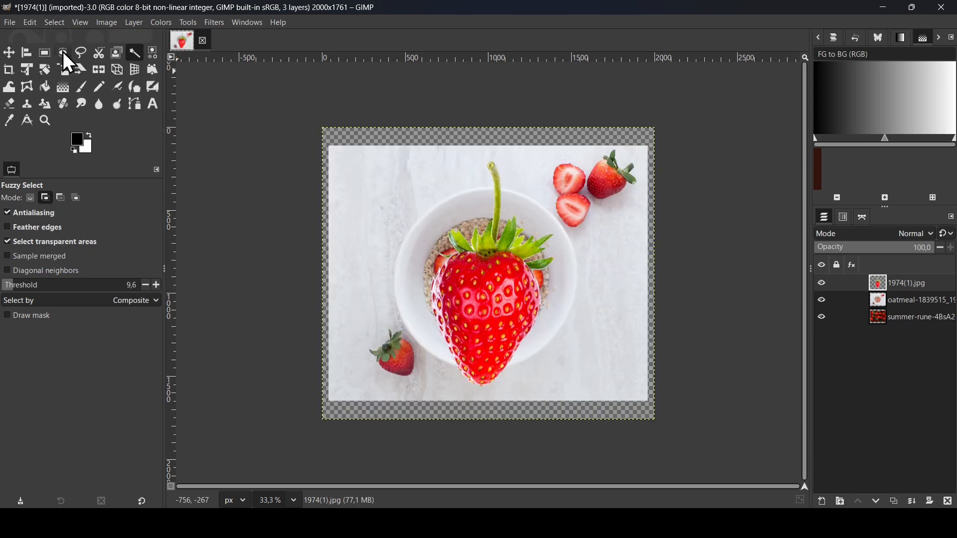
With the oatmeal layer hidden, scale the summer-rune layer around its center to 2485 × 1794 px and fit it to the image size
left_click(819, 301)
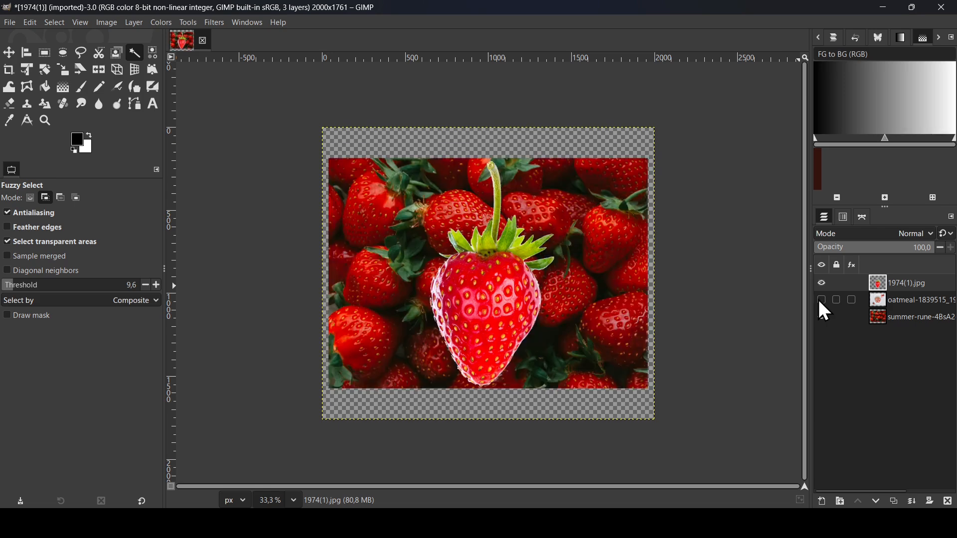
left_click(880, 316)
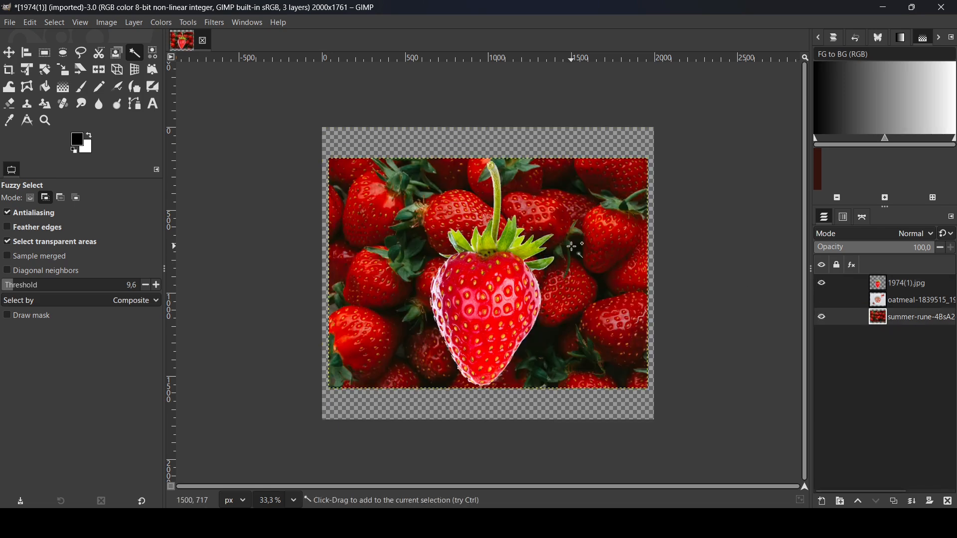
left_click(62, 69)
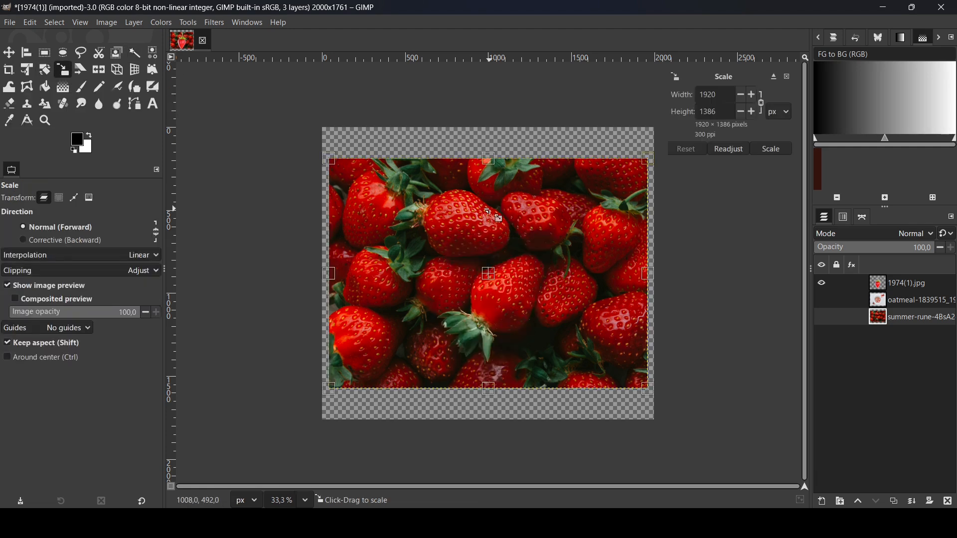
key("ctrl")
left_click_drag(648, 279, 695, 283)
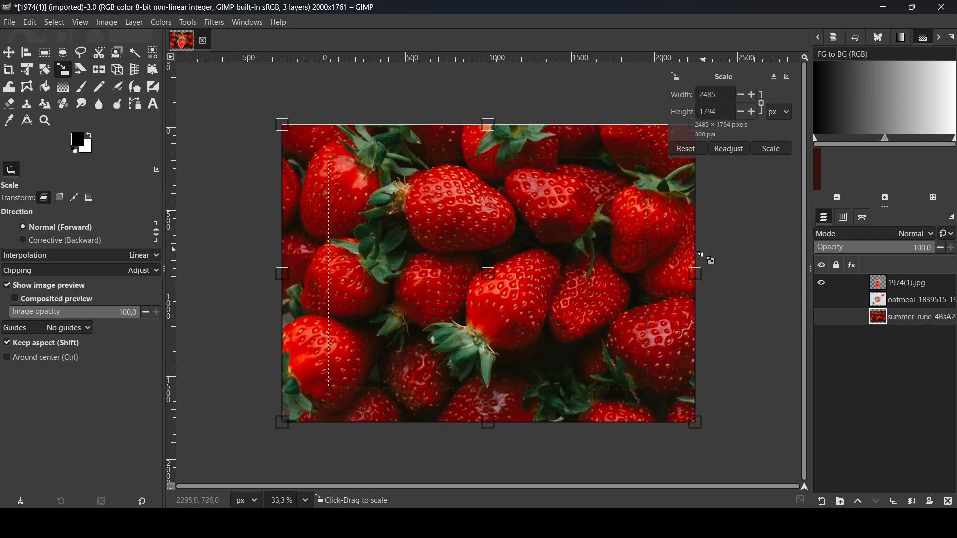
key("Return")
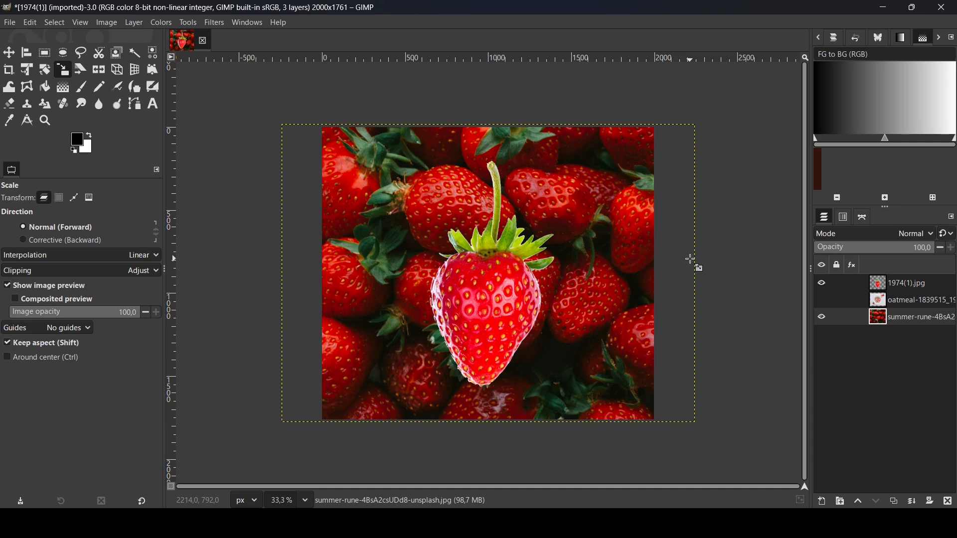
right_click(883, 315)
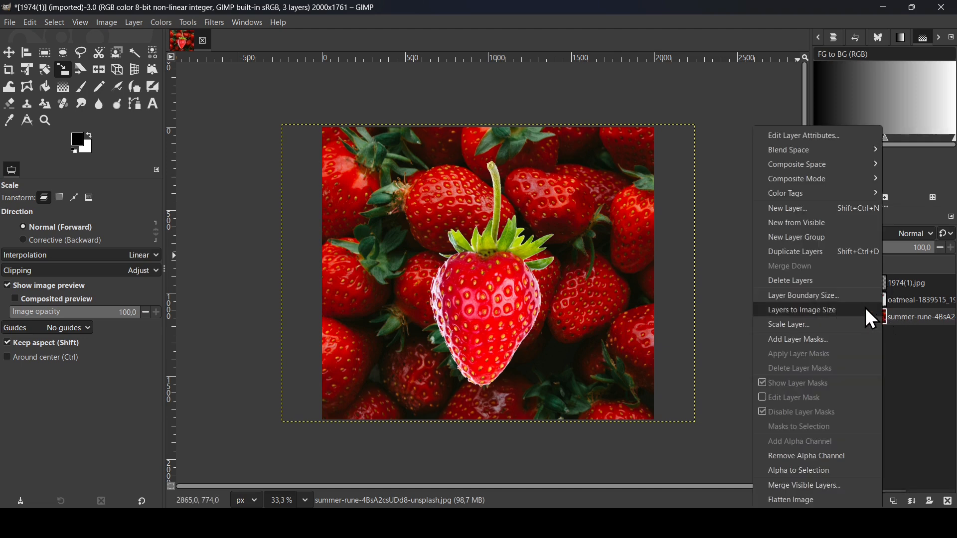
left_click(864, 309)
Hide the 1974(1).jpg strawberry layer and apply a Gaussian Blur of 30.71 in X and Y to the summer-rune layer
left_click(823, 283)
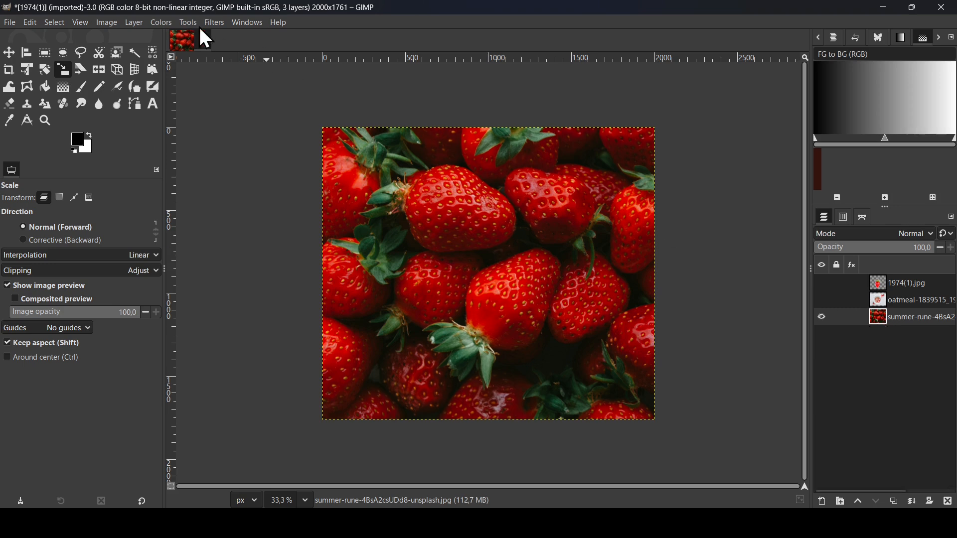
left_click(215, 22)
mouse_move(235, 84)
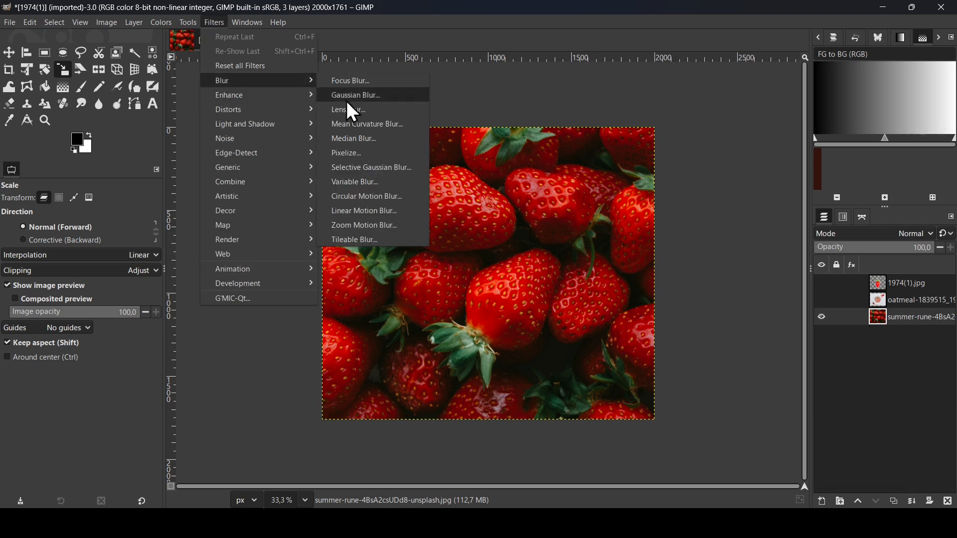
left_click(373, 96)
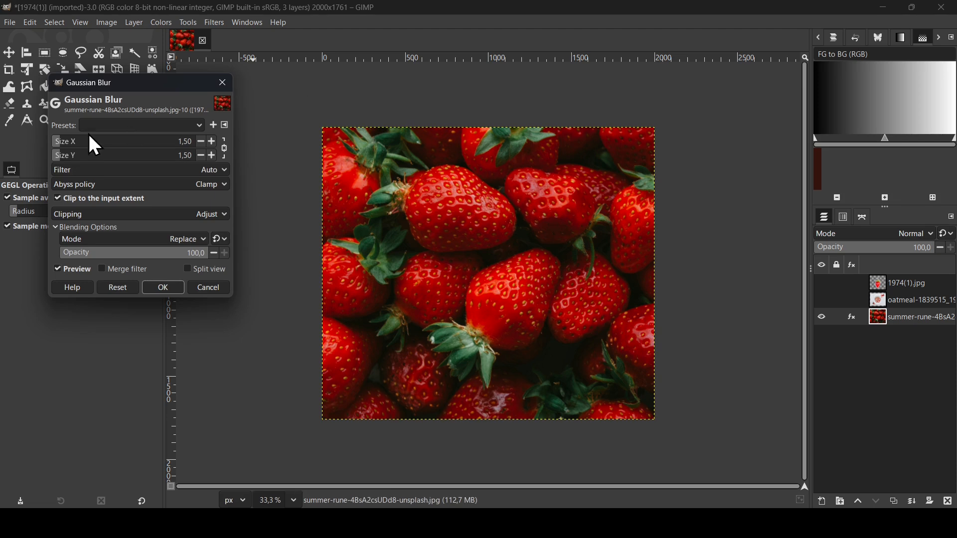
left_click_drag(83, 145, 100, 147)
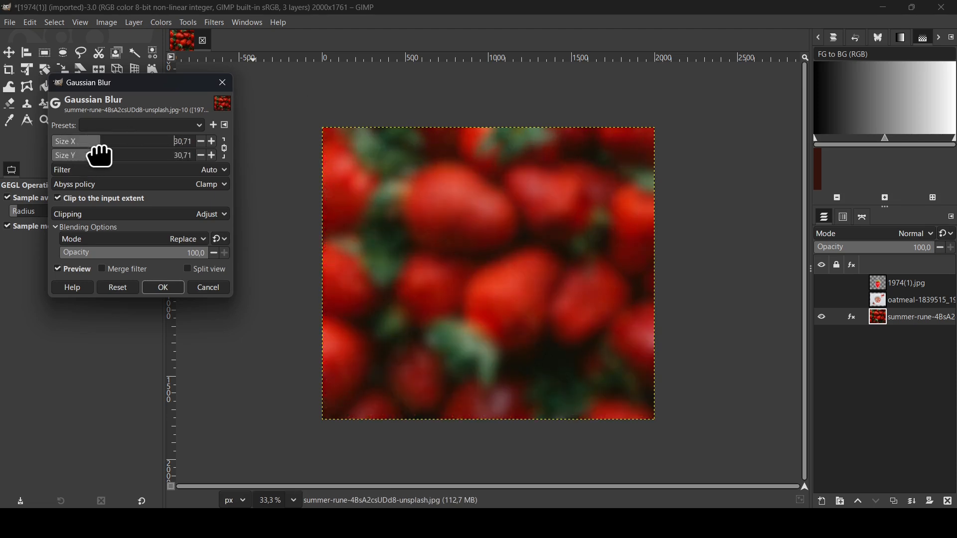
left_click(165, 288)
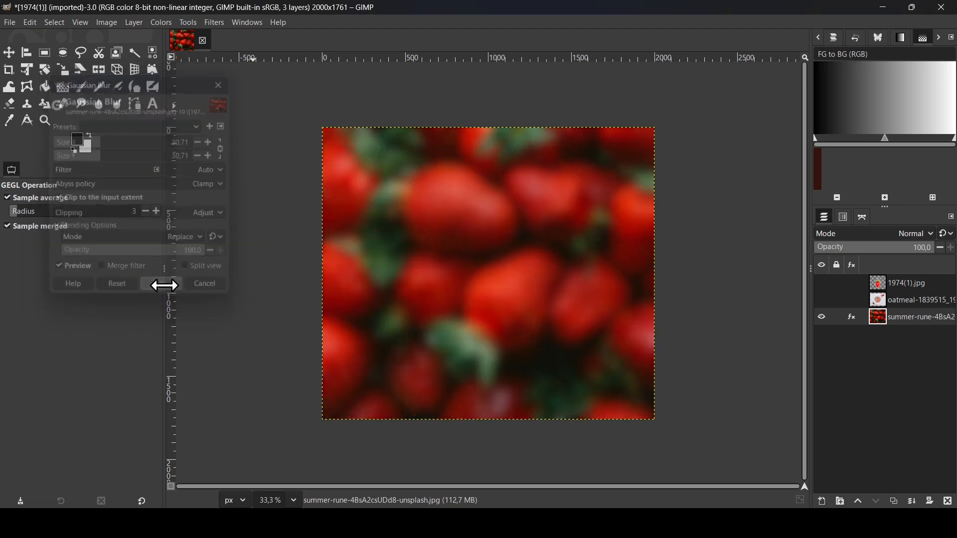
Show the 1974(1).jpg strawberry layer again, duplicate it and hide the original
left_click(821, 282)
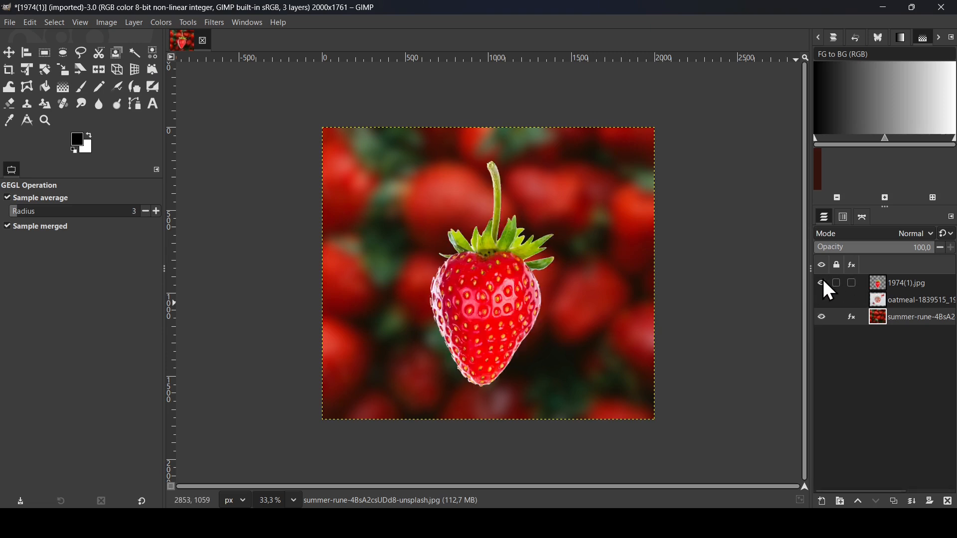
left_click(882, 285)
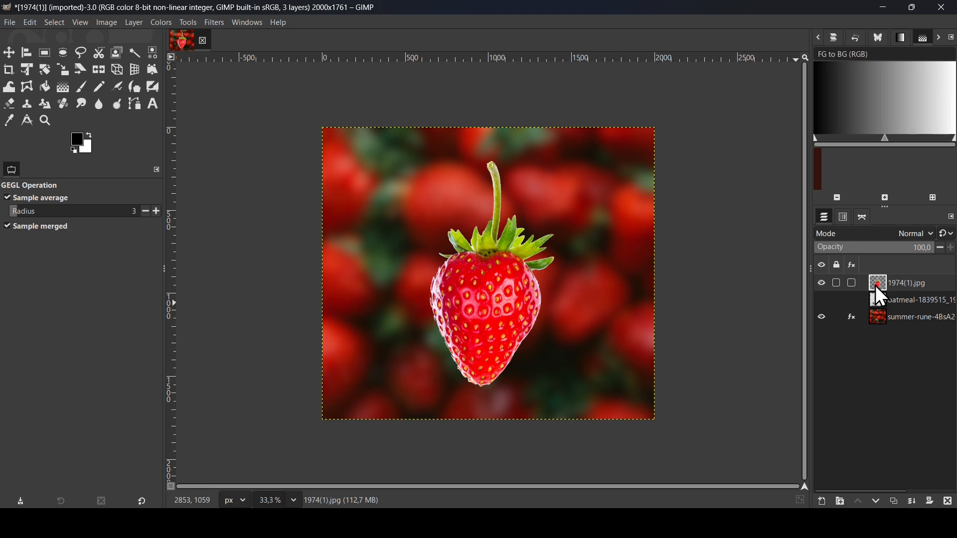
left_click(895, 503)
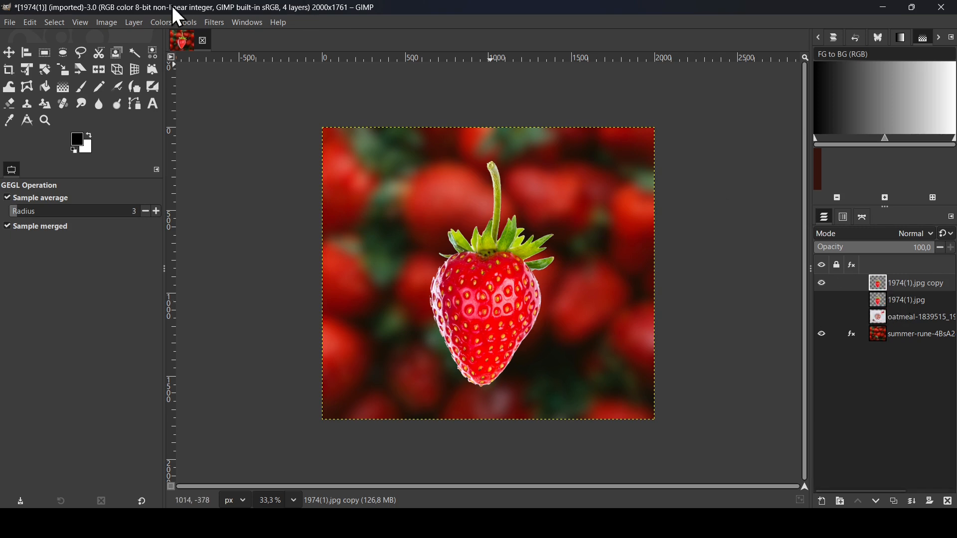
Set the saturation scale of the strawberry copy layer to 0 and its blend mode to Addition
left_click(159, 22)
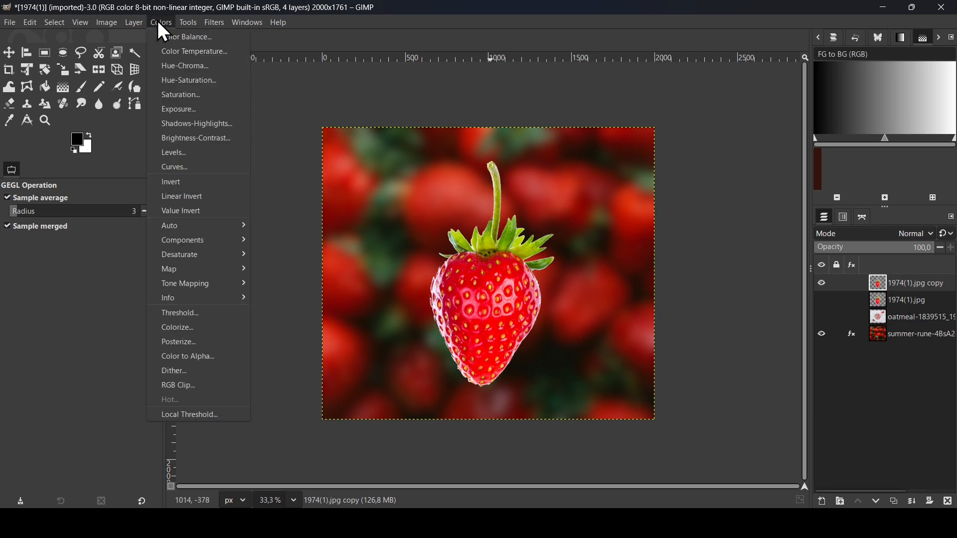
left_click(179, 95)
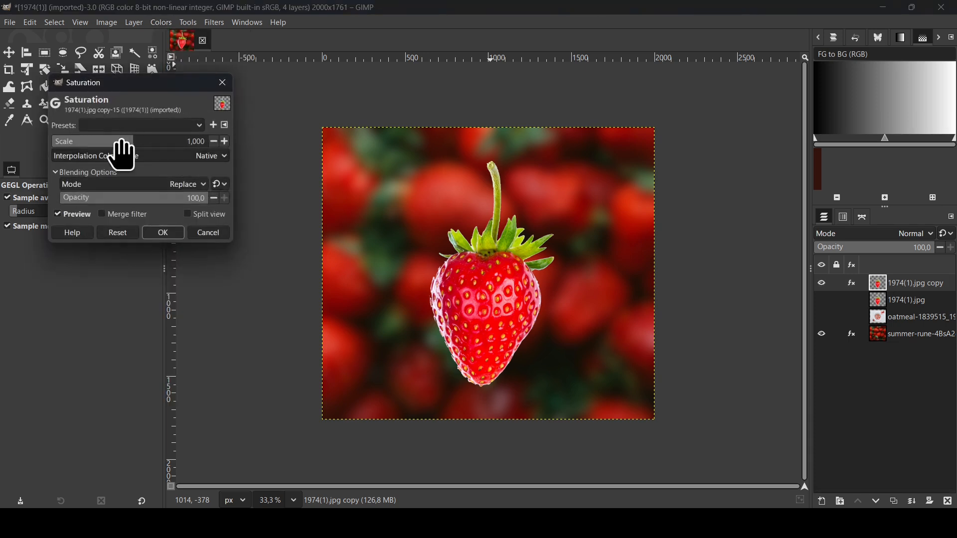
left_click(121, 143)
left_click_drag(121, 143, 27, 143)
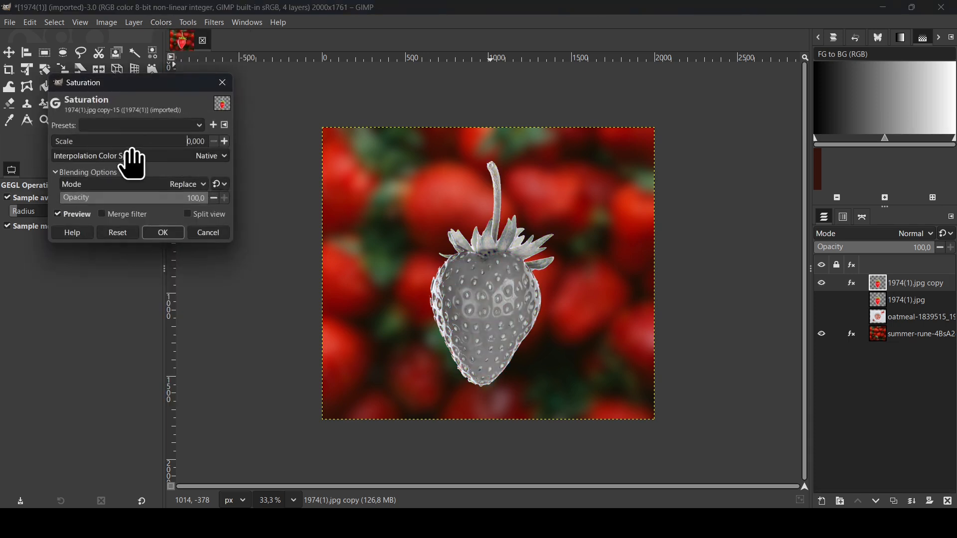
left_click(155, 234)
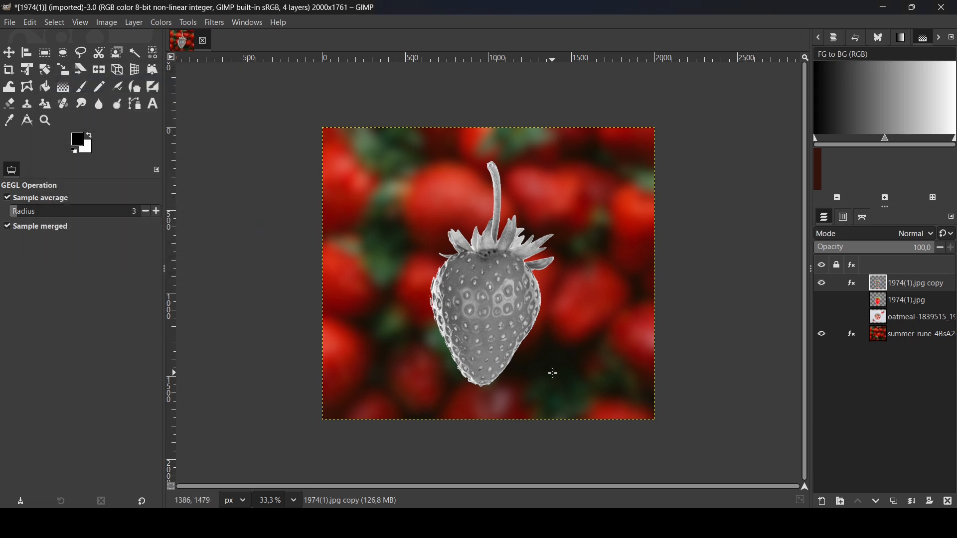
left_click(879, 230)
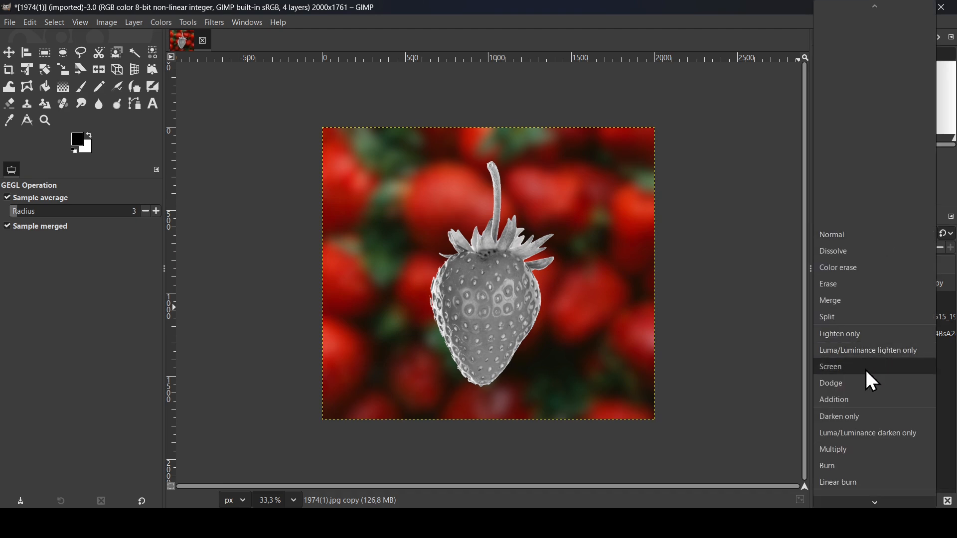
left_click(856, 402)
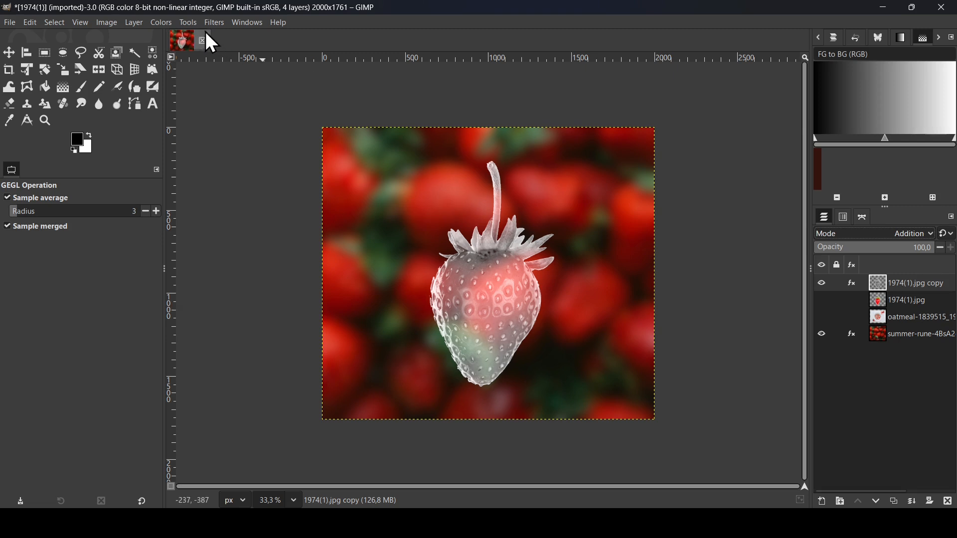
Apply Levels to the strawberry copy layer with input black point 89, gamma 1.15 and white point 226
left_click(159, 23)
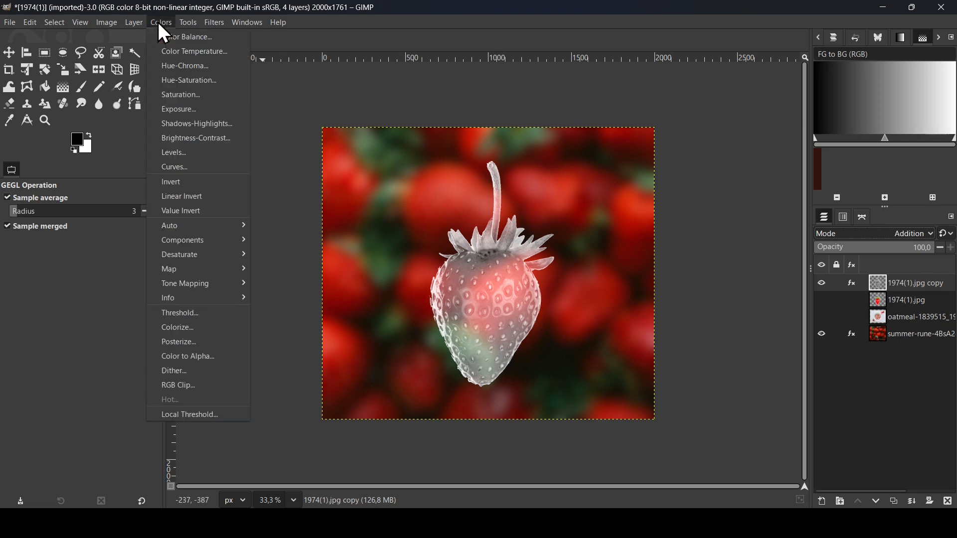
left_click(184, 152)
left_click_drag(180, 78, 199, 80)
left_click_drag(81, 207, 96, 206)
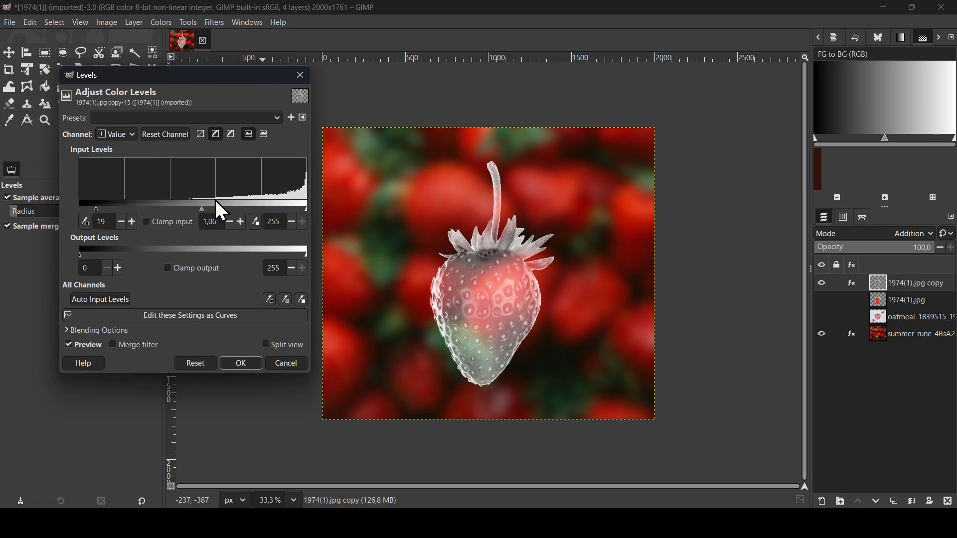
left_click_drag(100, 207, 123, 208)
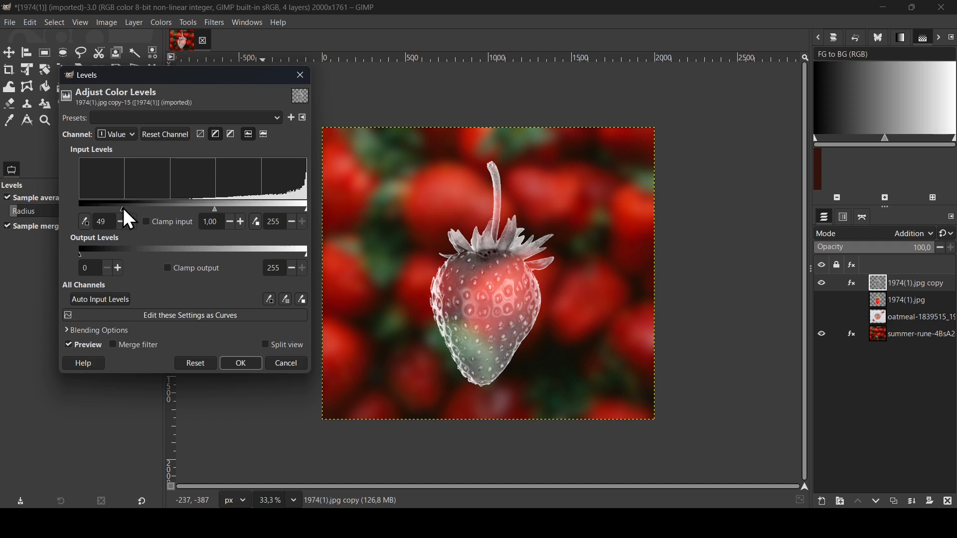
left_click_drag(216, 208, 205, 208)
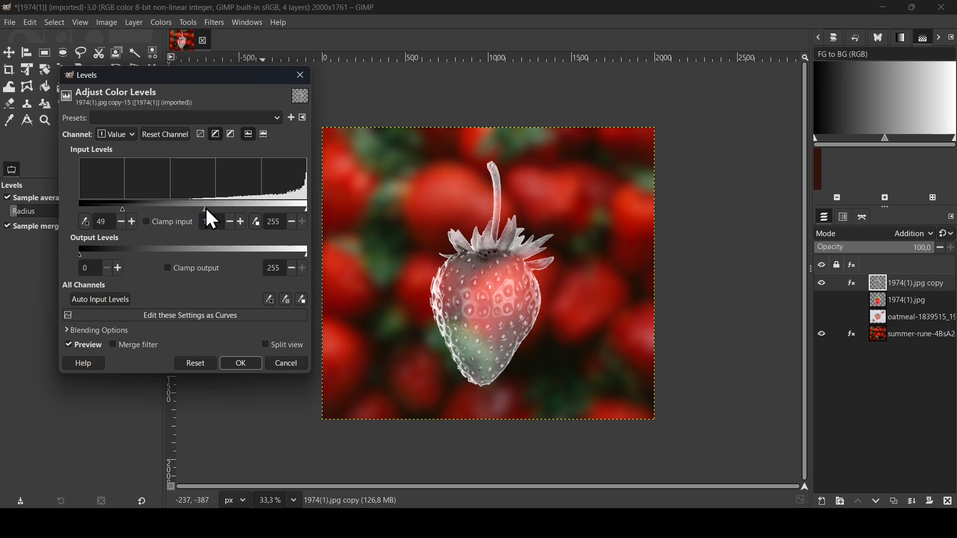
left_click_drag(305, 207, 282, 206)
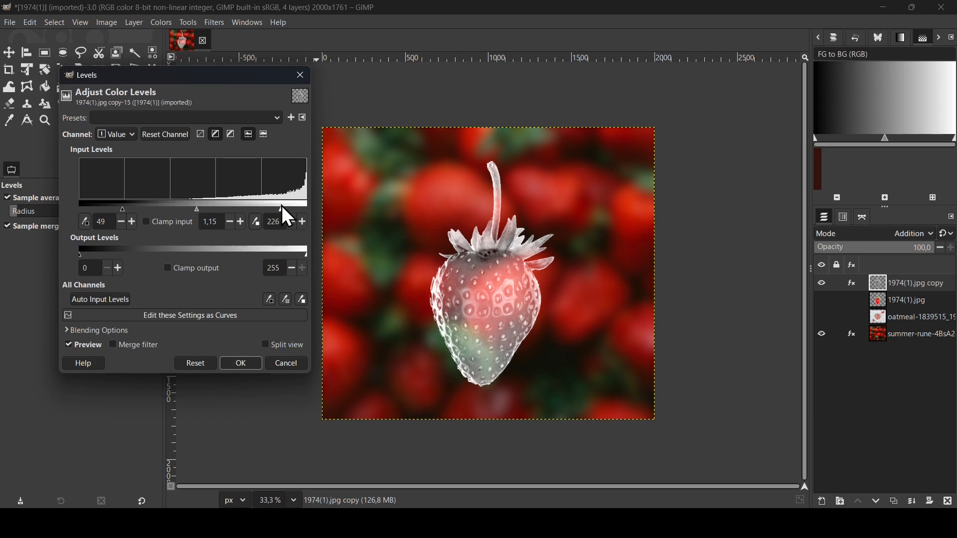
left_click_drag(121, 207, 160, 204)
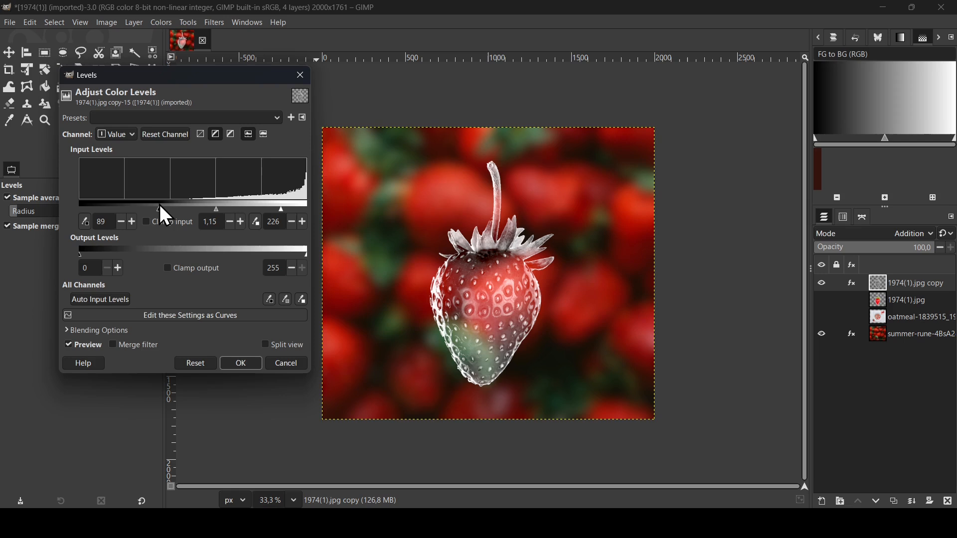
left_click(238, 360)
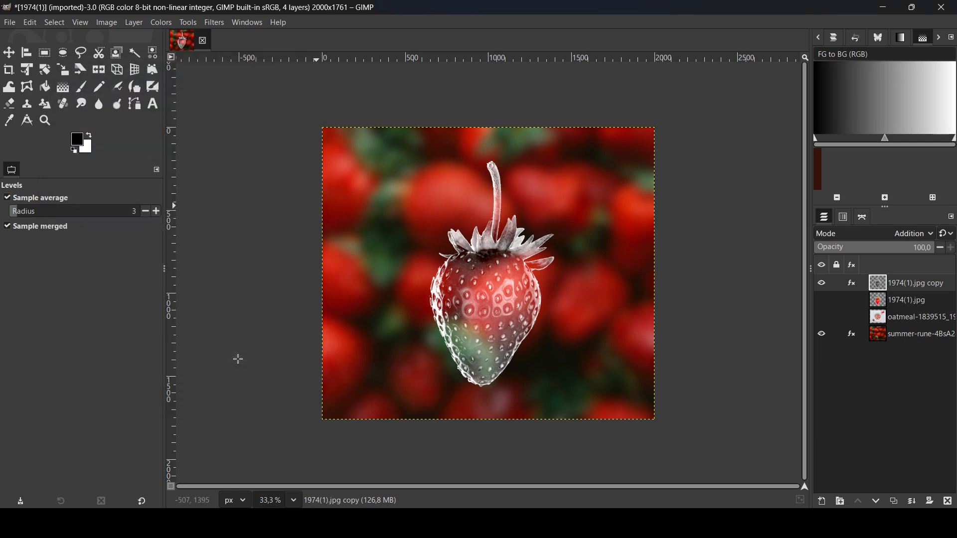
Hide the strawberry copy layer, show the oatmeal layer and set Ellipse Select to expand from center with a fixed 1:1 aspect ratio
left_click(820, 282)
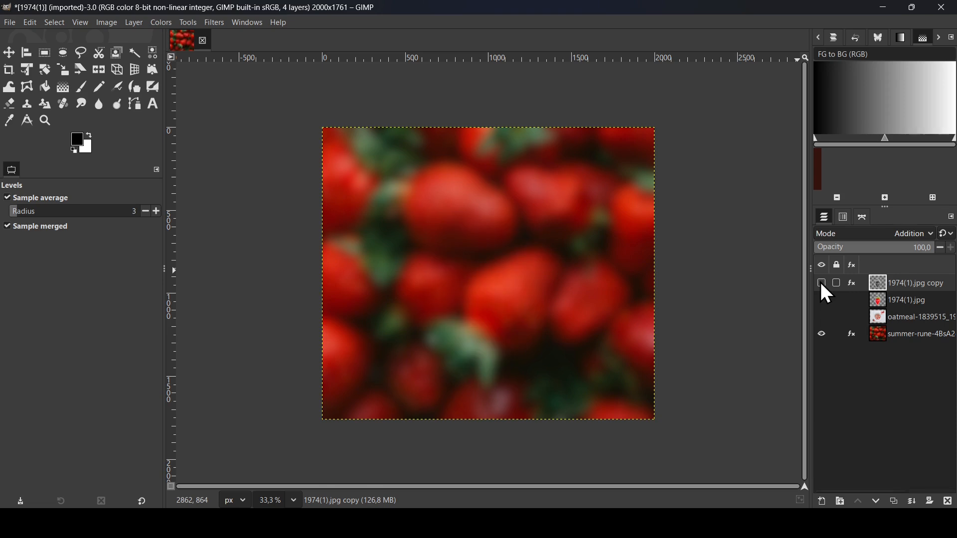
left_click(820, 317)
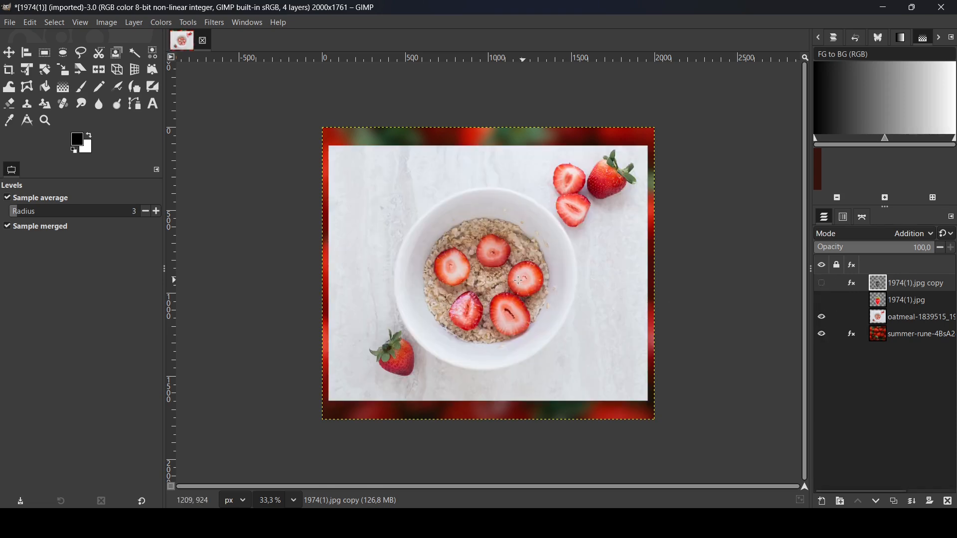
scroll(460, 307, "up", 3)
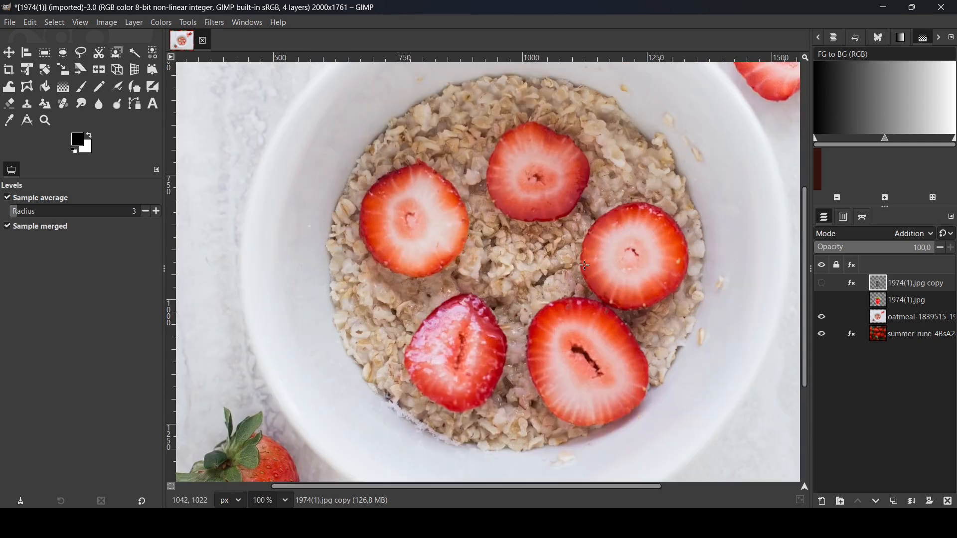
left_click(62, 53)
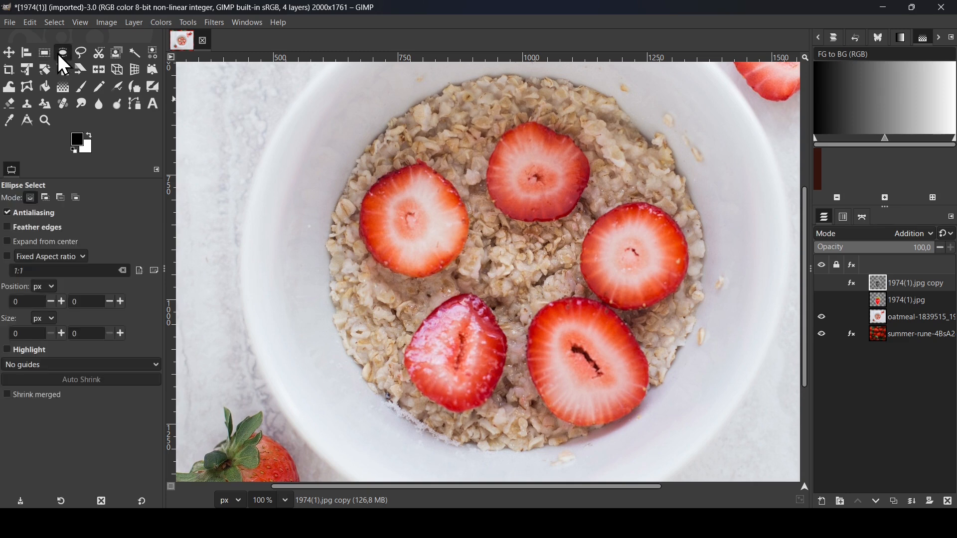
left_click(41, 247)
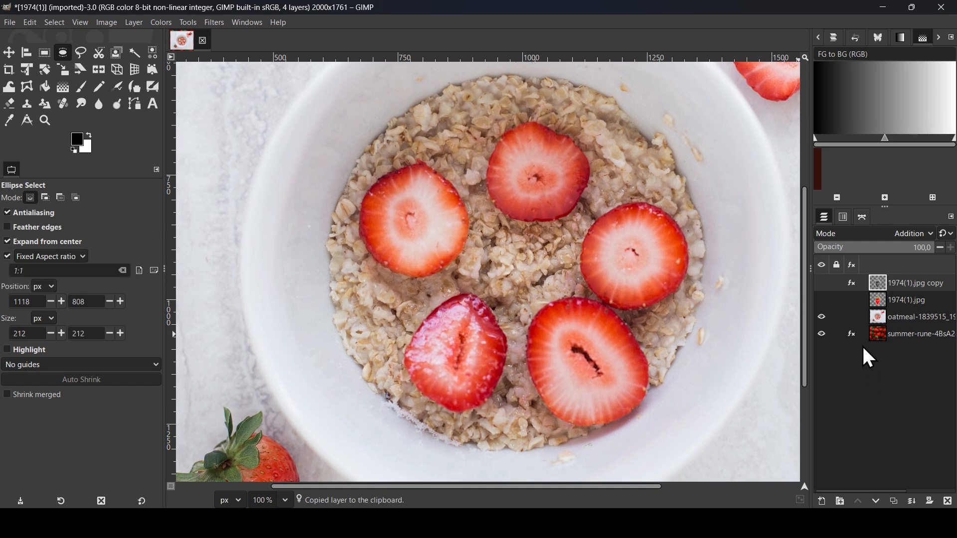
On the oatmeal layer, make a circular selection of about 210 × 210 px around the rightmost strawberry slice in the bowl
left_click(879, 321)
left_click(822, 319)
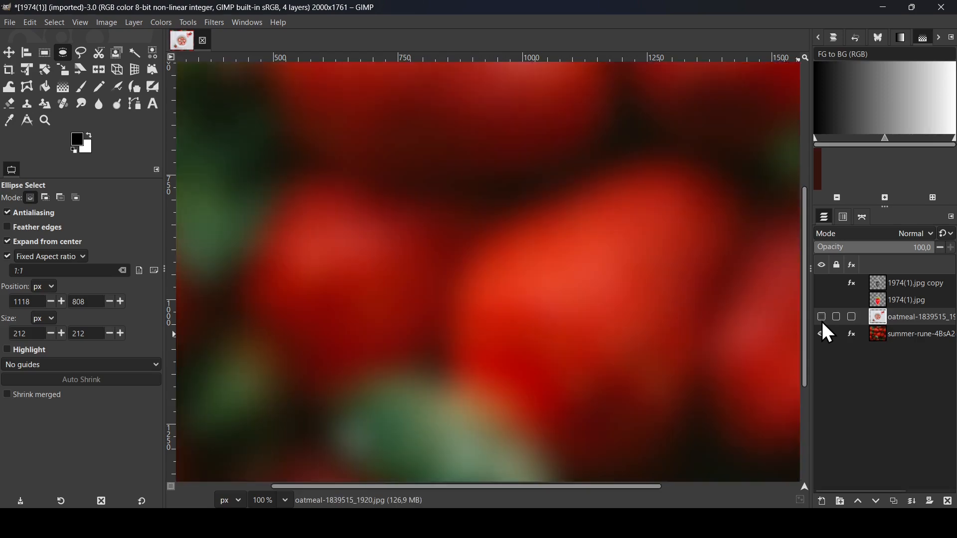
left_click(822, 319)
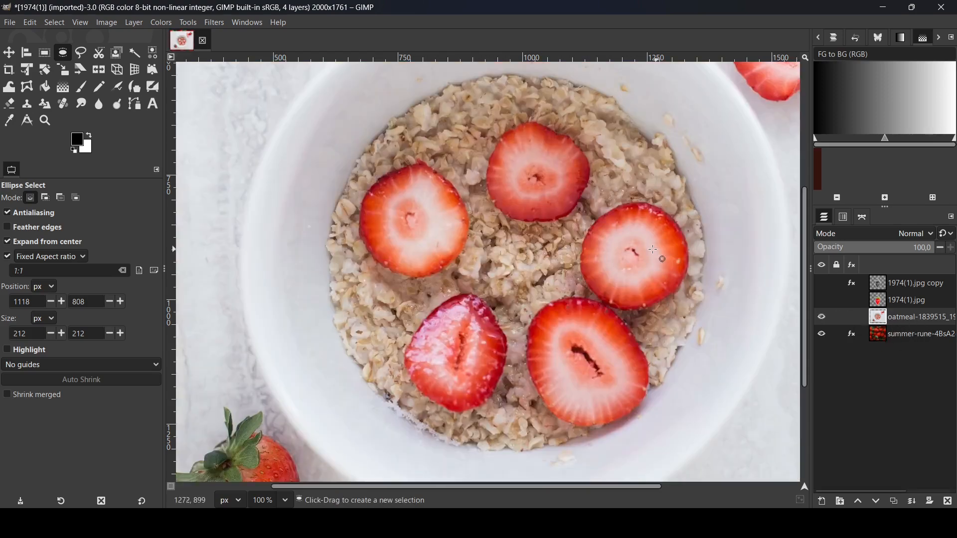
left_click_drag(635, 254, 687, 307)
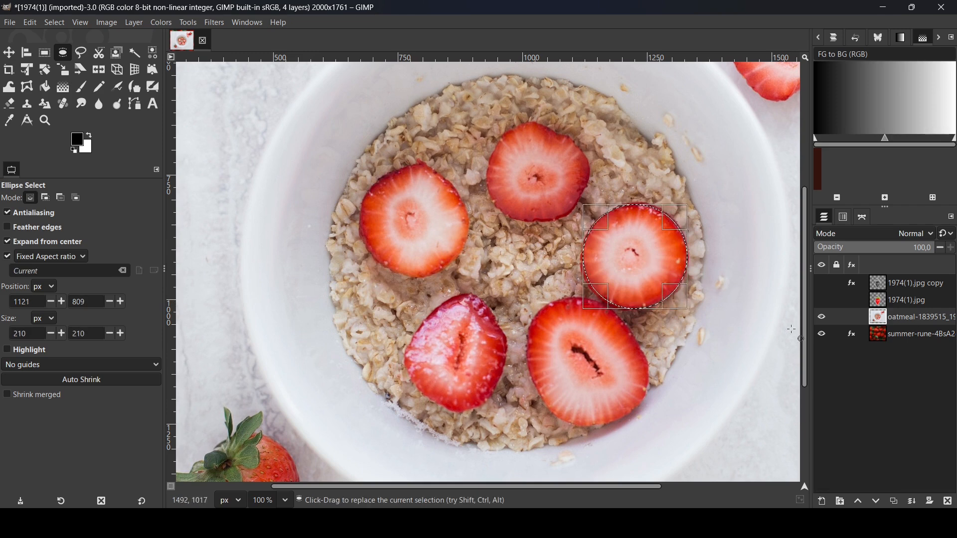
Copy the selected strawberry slice into a new layer and clear the selection
key("ctrl+c")
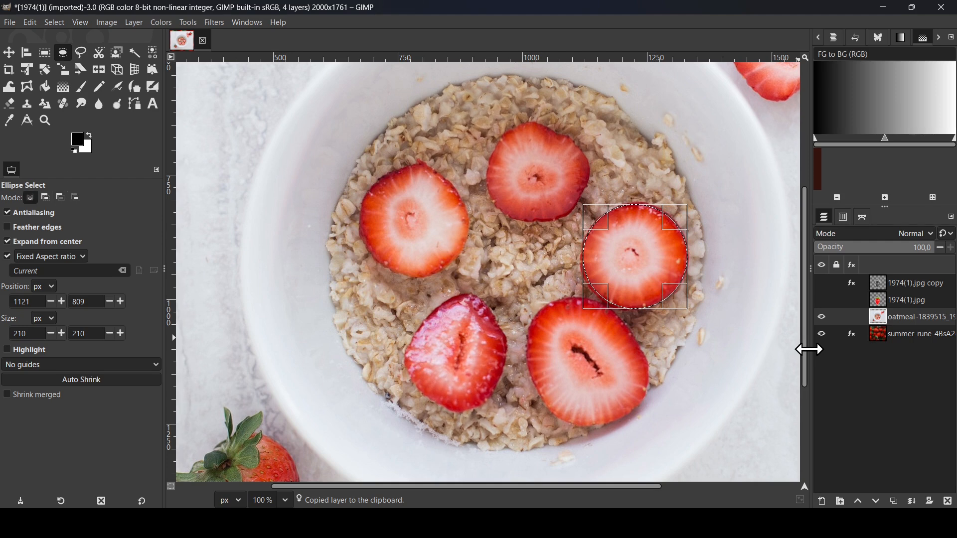
key("shift+ctrl+d")
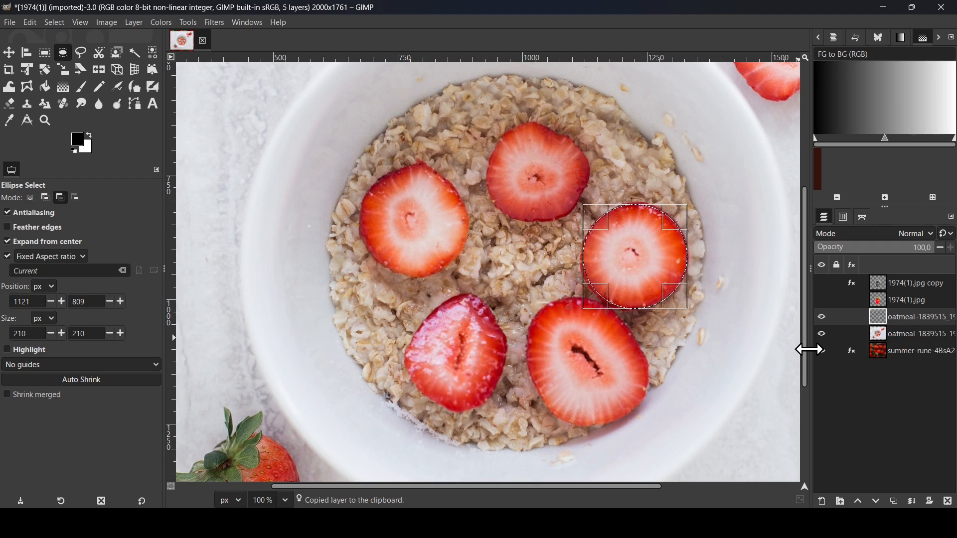
left_click(55, 23)
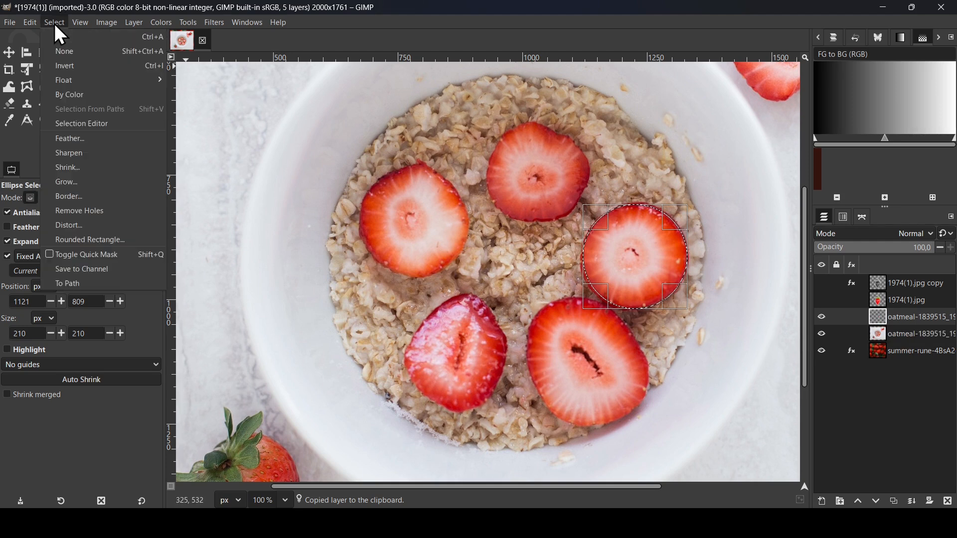
left_click(64, 52)
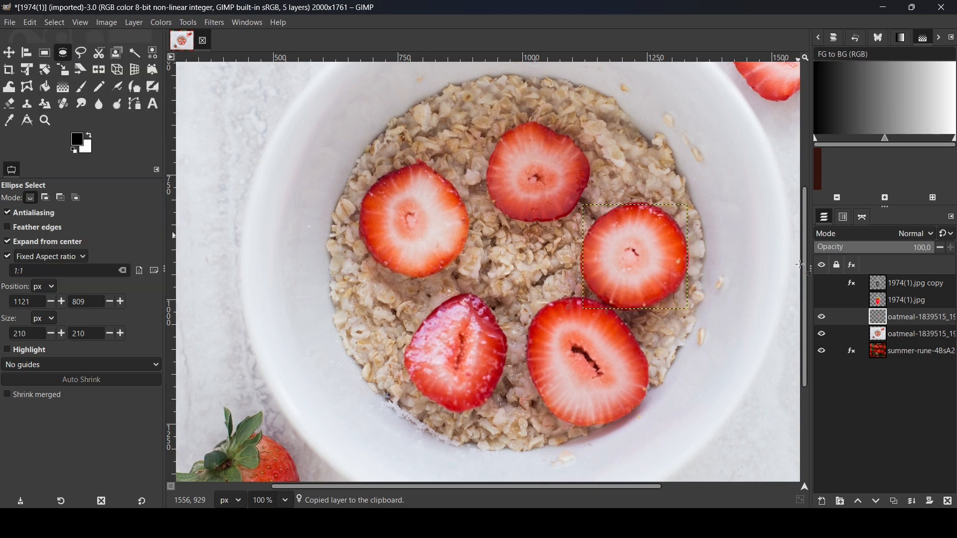
Delete the full oatmeal photo layer and show the 1974(1).jpg copy layer again
left_click(822, 333)
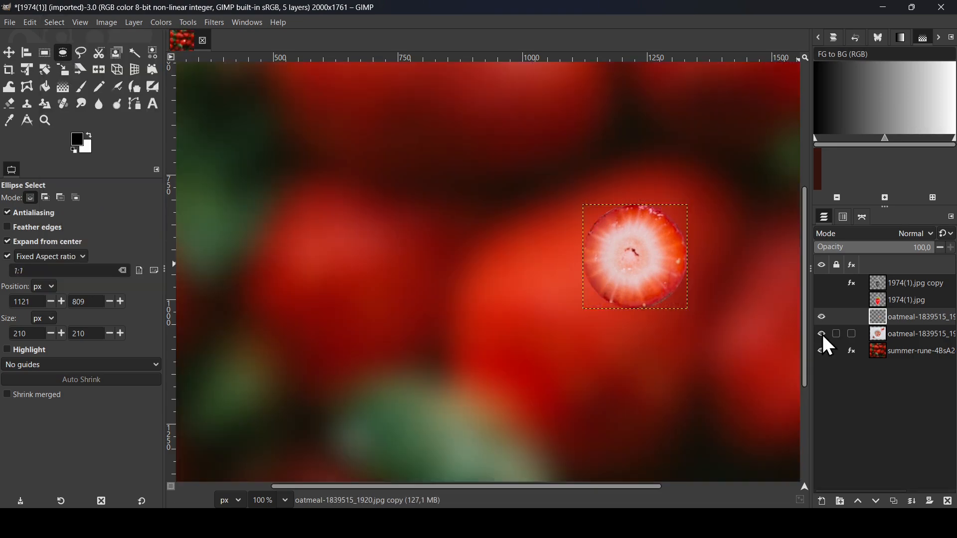
left_click(822, 334)
left_click(878, 335)
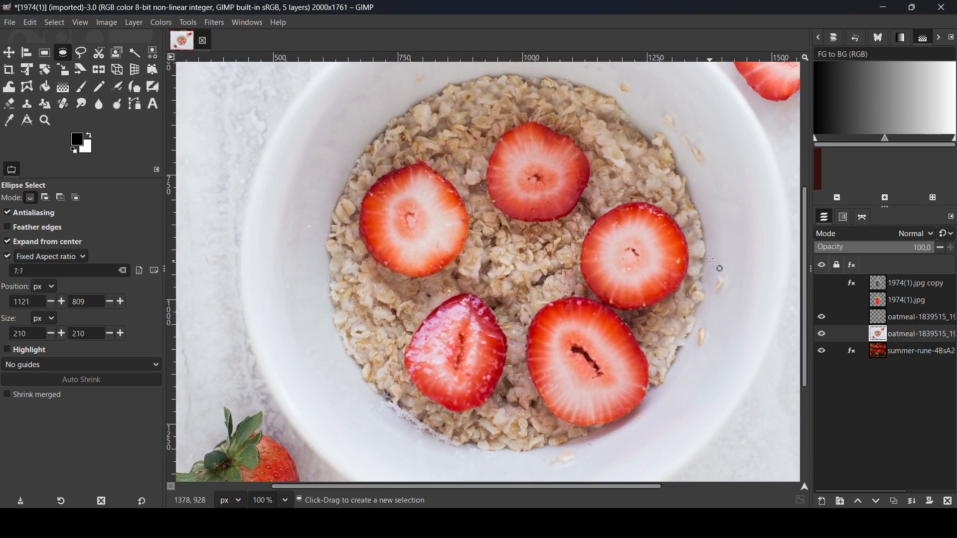
left_click(948, 501)
scroll(795, 406, "down", 3, "ctrl")
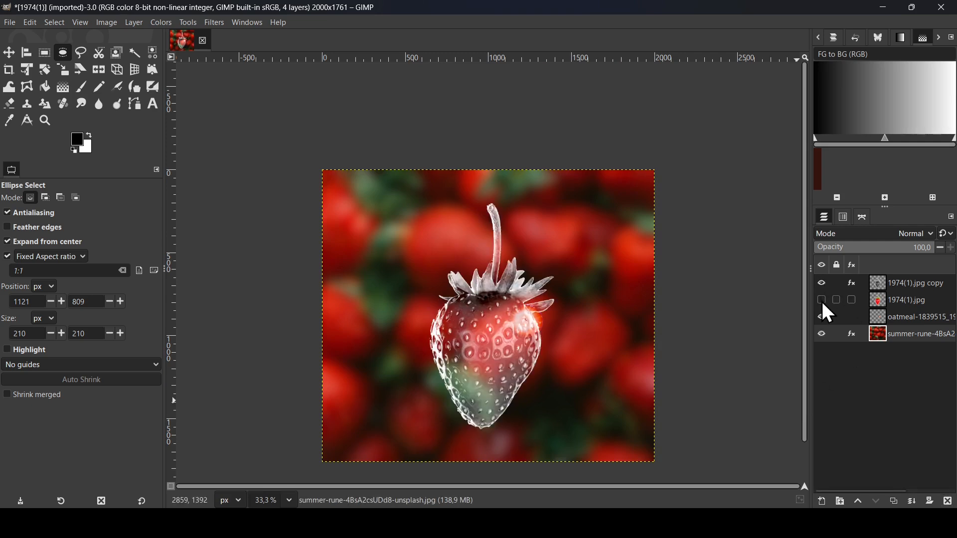
Show the 1974(1).jpg strawberry layer and move the cut-out slice layer to the top of the layer stack
left_click(826, 302)
left_click(879, 316)
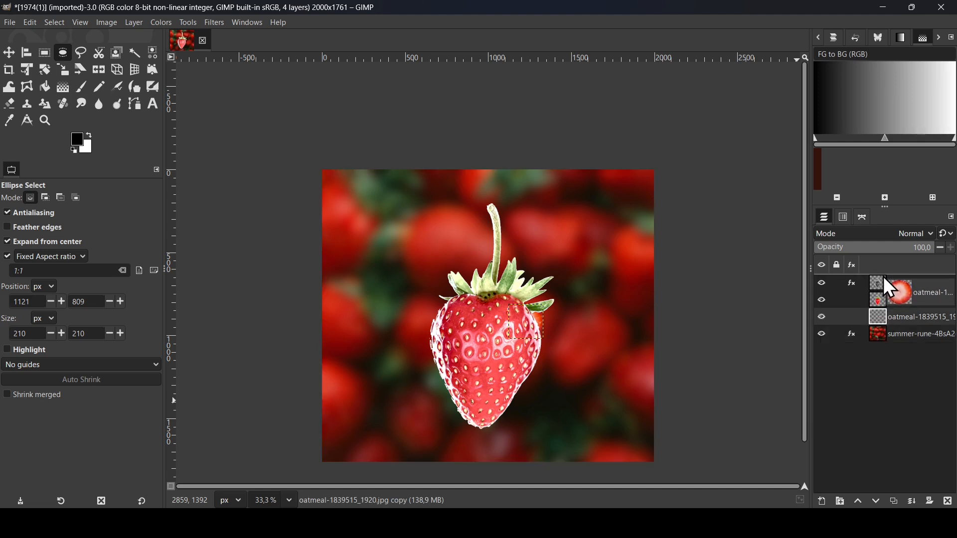
left_click_drag(884, 278, 884, 278)
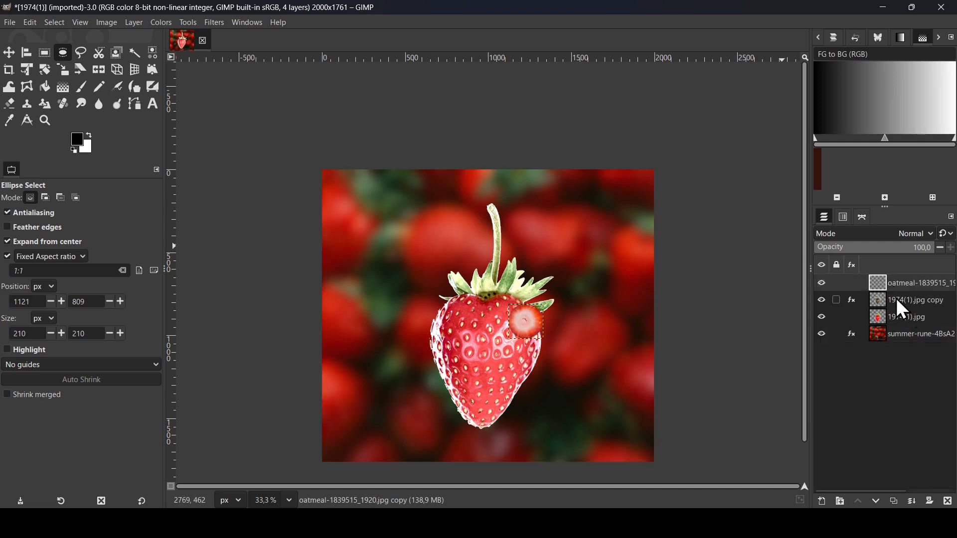
Move the cut-out slice onto the middle of the large strawberry
left_click(8, 52)
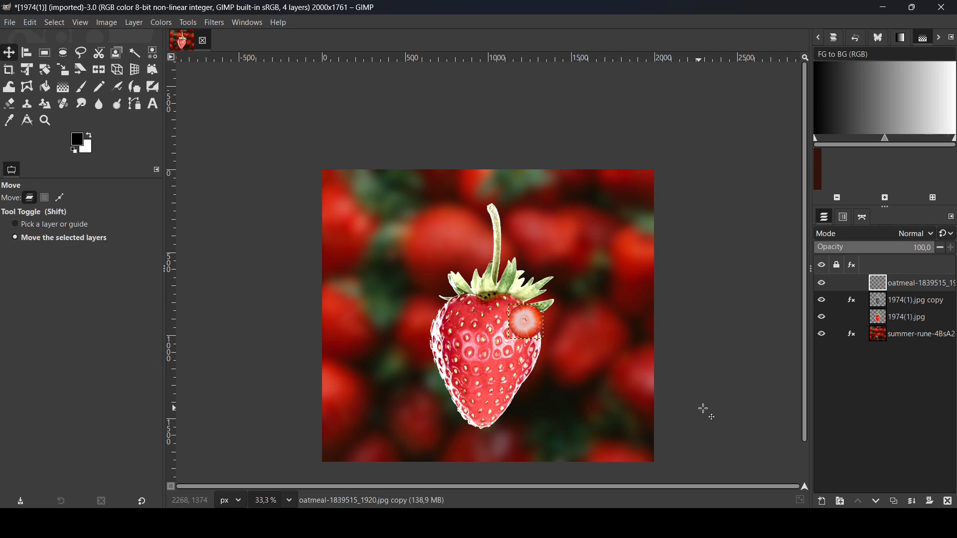
scroll(706, 411, "up", 1)
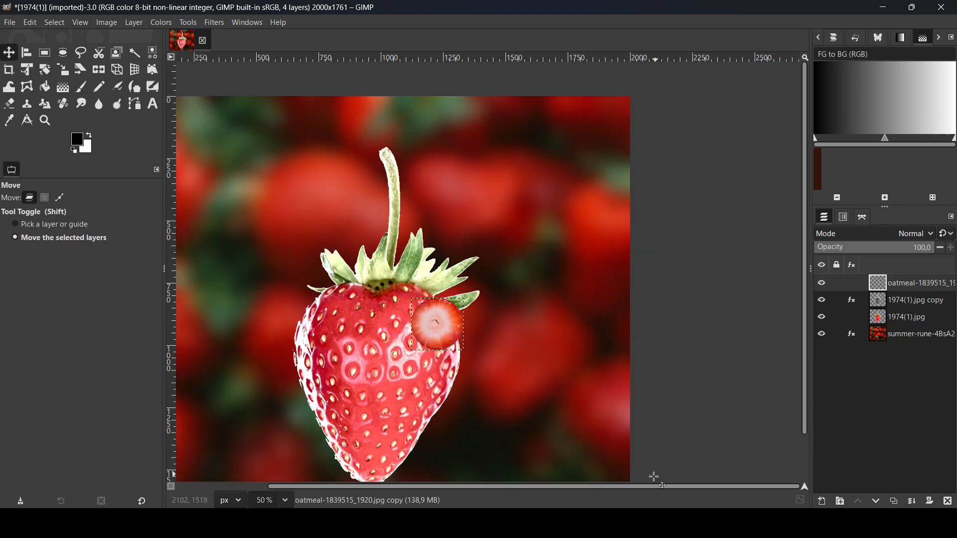
left_click_drag(644, 488, 569, 488)
left_click_drag(523, 327, 472, 361)
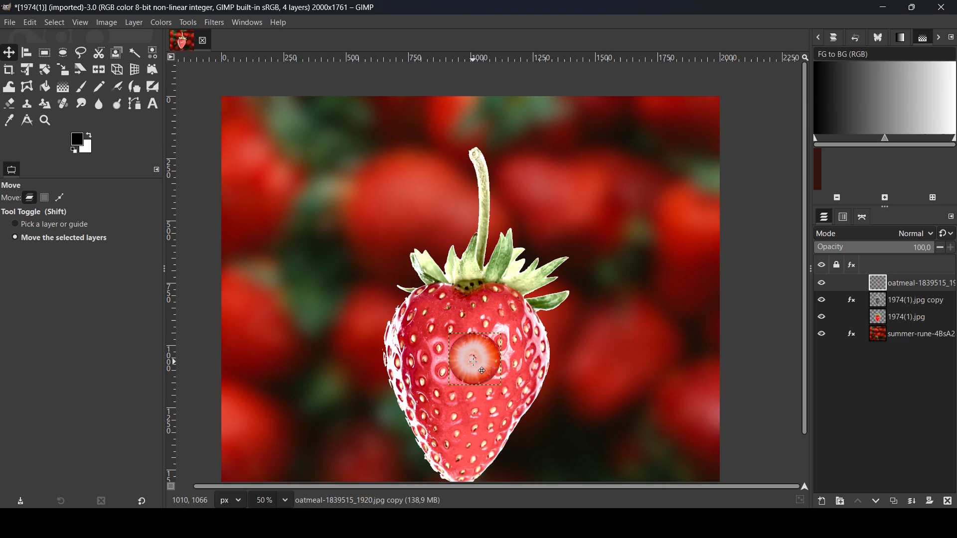
Scale the slice layer without keeping its aspect ratio, flattening it to 210 × 58 px
left_click(63, 71)
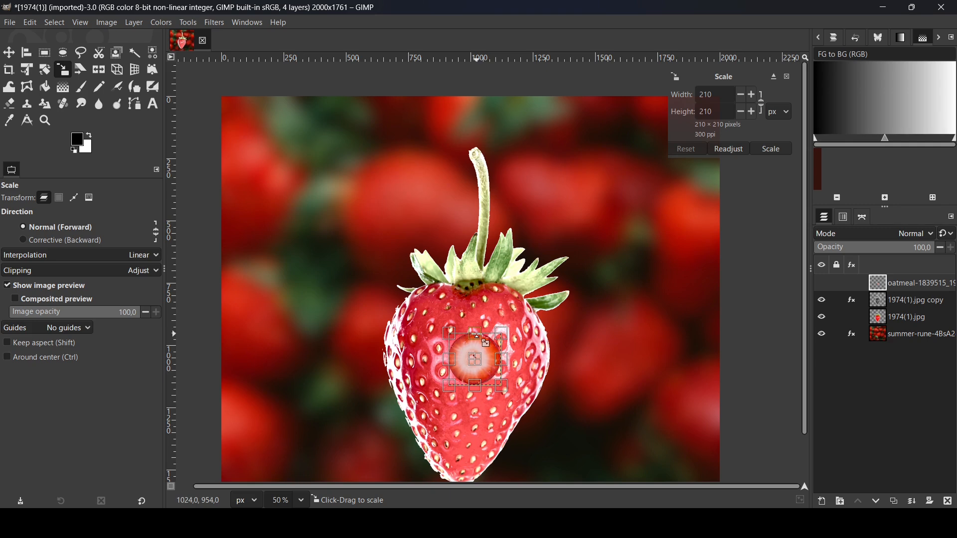
left_click(760, 103)
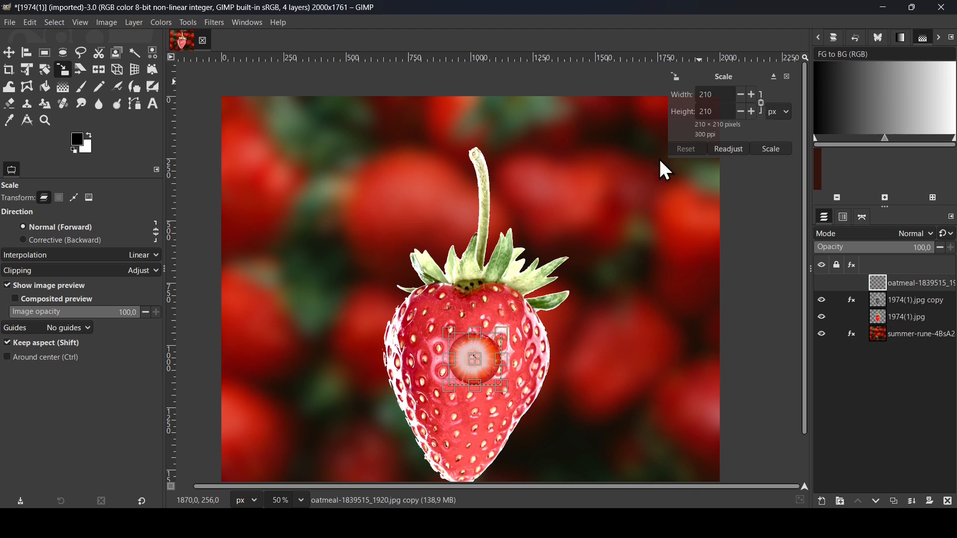
key("shift")
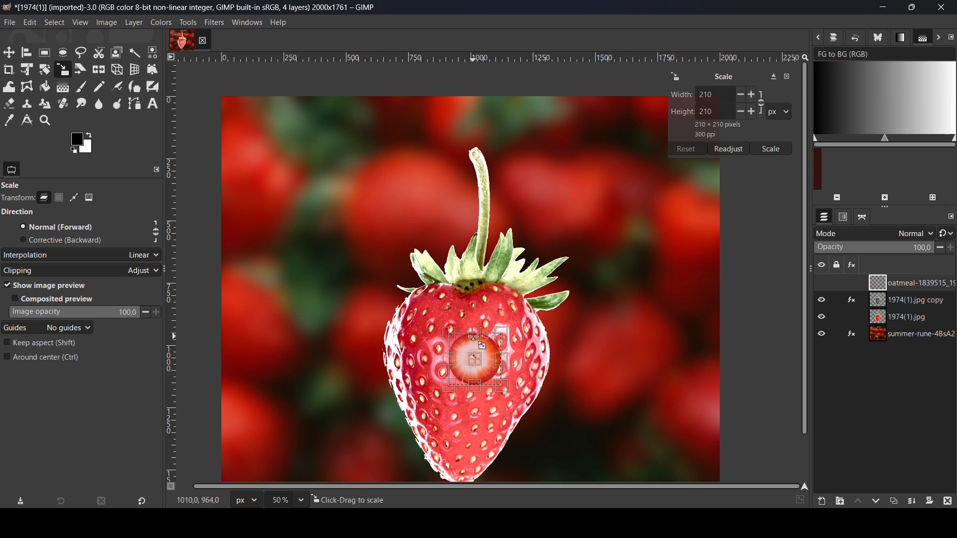
left_click_drag(473, 336, 482, 384)
key("shift")
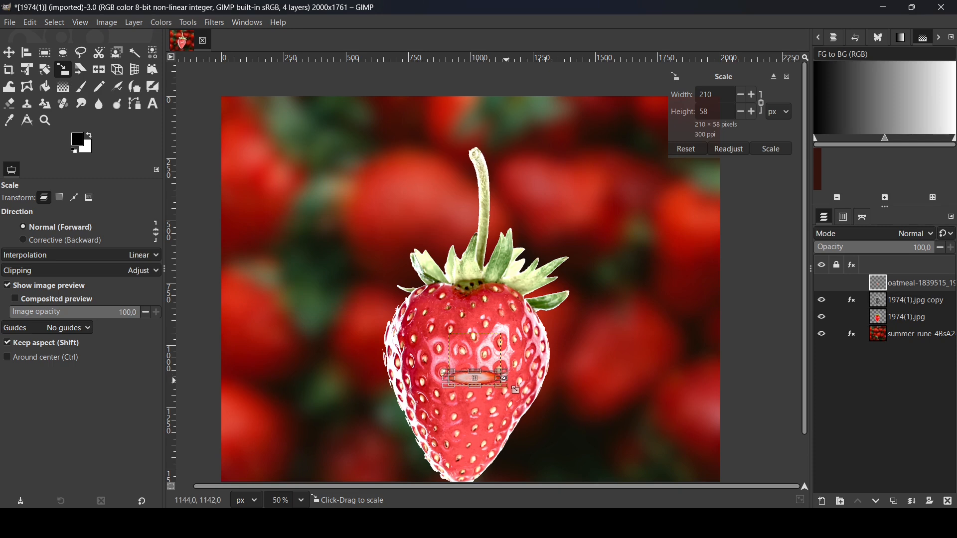
Widen the flattened slice to 662 × 58 px and place it across the strawberry's body at its widest part
left_click_drag(506, 381, 600, 388)
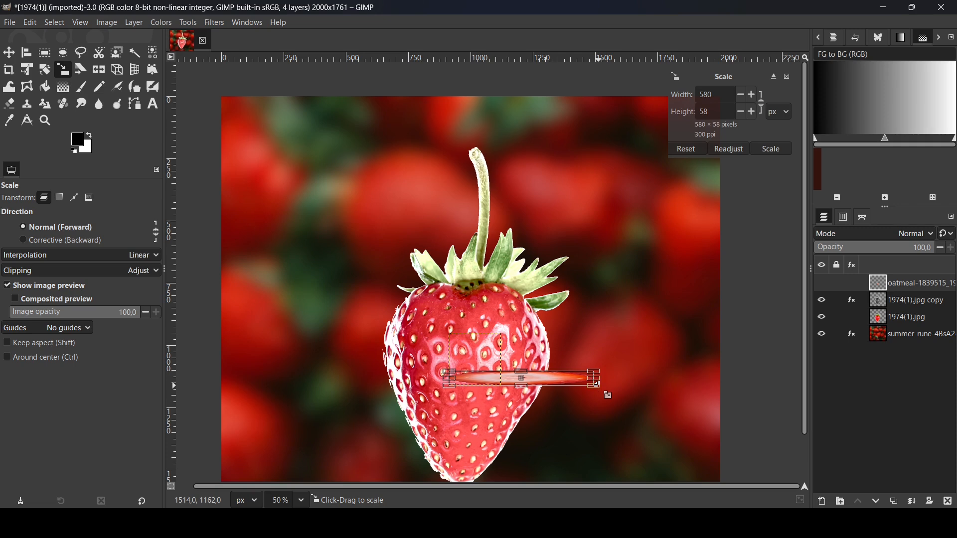
key("shift")
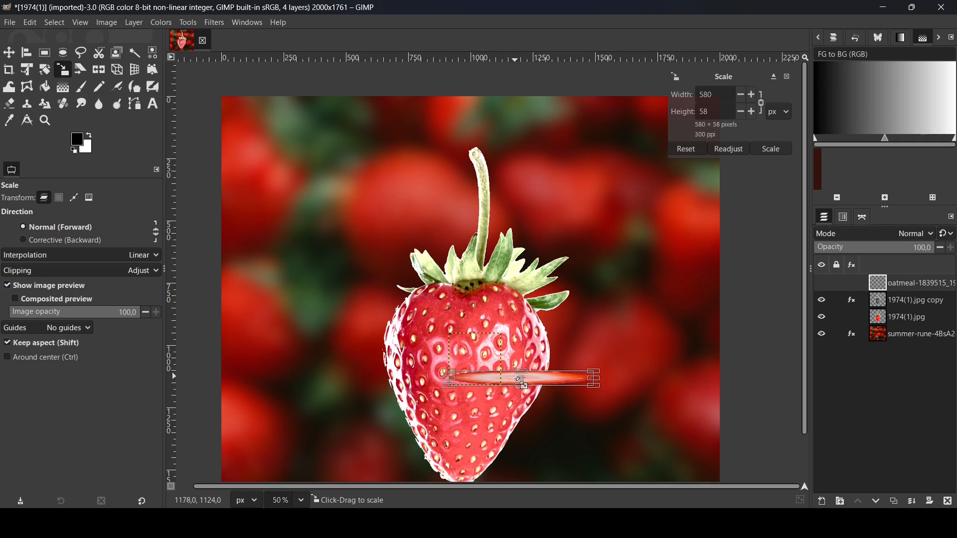
left_click_drag(530, 387, 478, 357)
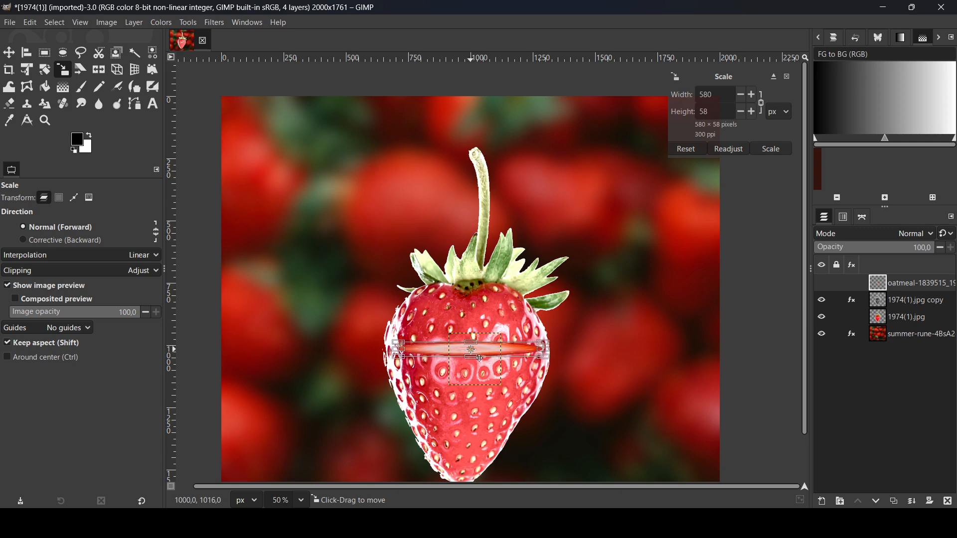
scroll(480, 358, "up", 3)
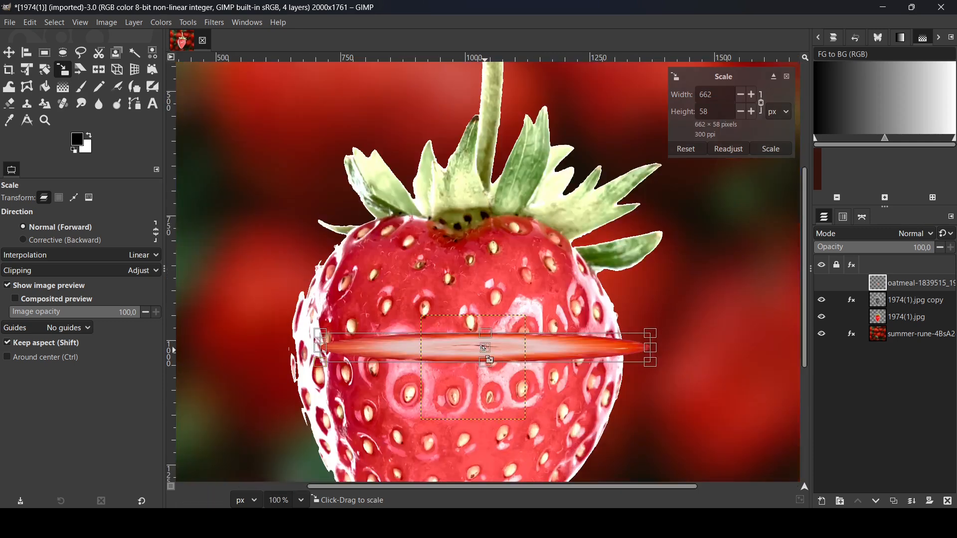
left_click_drag(483, 348, 464, 356)
key("Return")
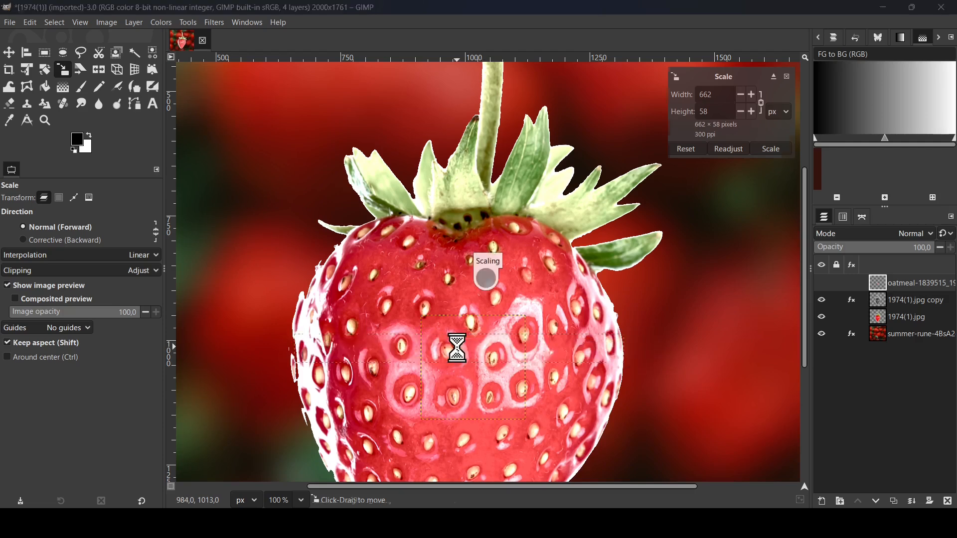
Stretch the slice's left end out to the strawberry's edge, scaling the layer to 669 × 58 px without keeping its aspect ratio
scroll(459, 347, "up", 1)
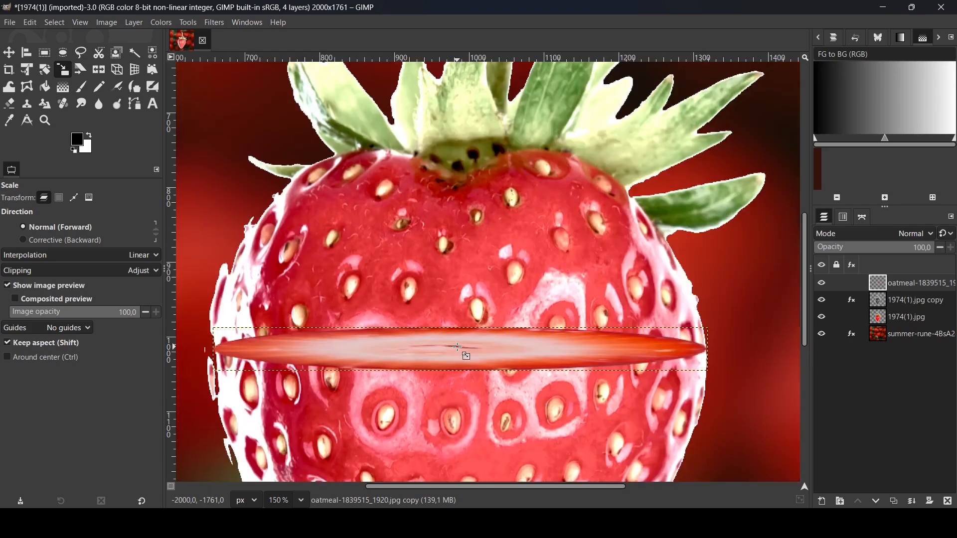
left_click(459, 347)
key("shift")
left_click_drag(206, 351, 206, 353)
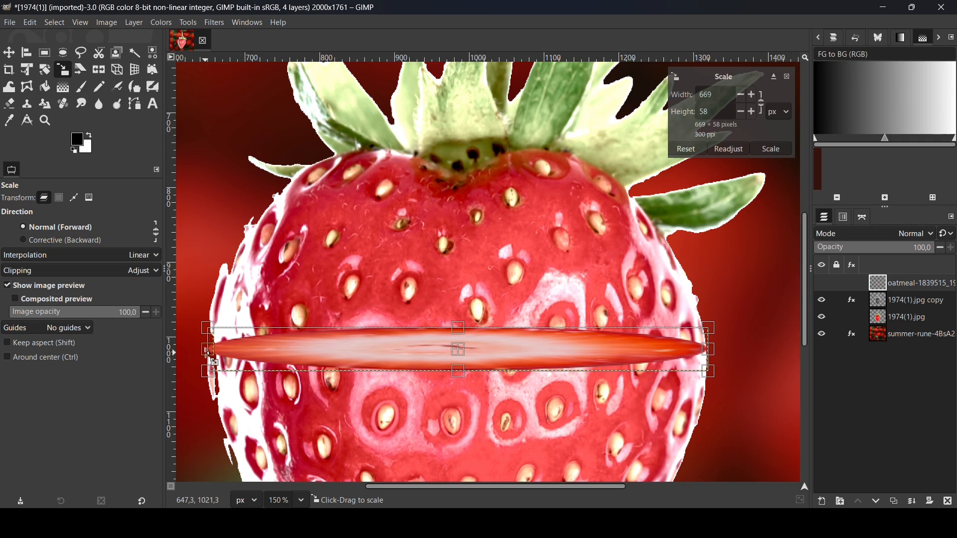
key("shift")
key("Return")
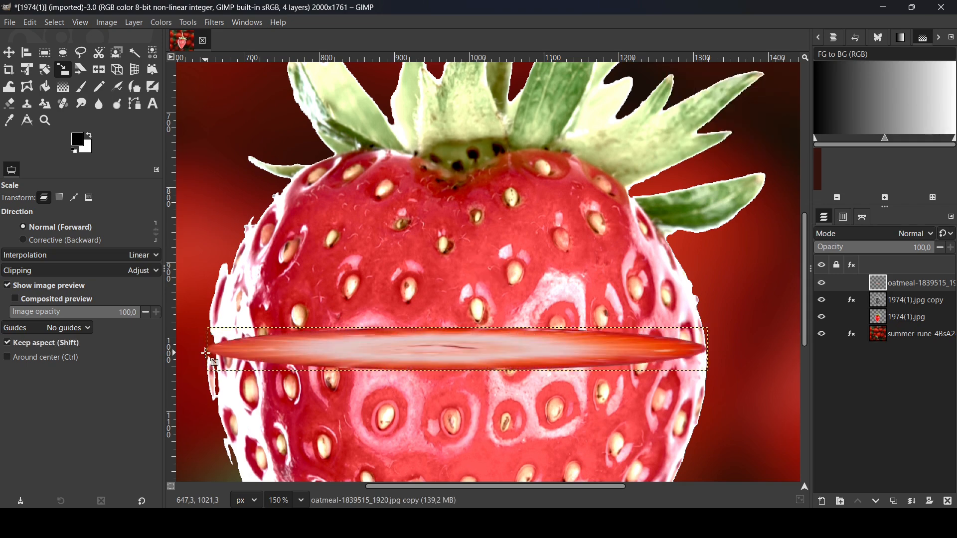
scroll(205, 354, "down", 3)
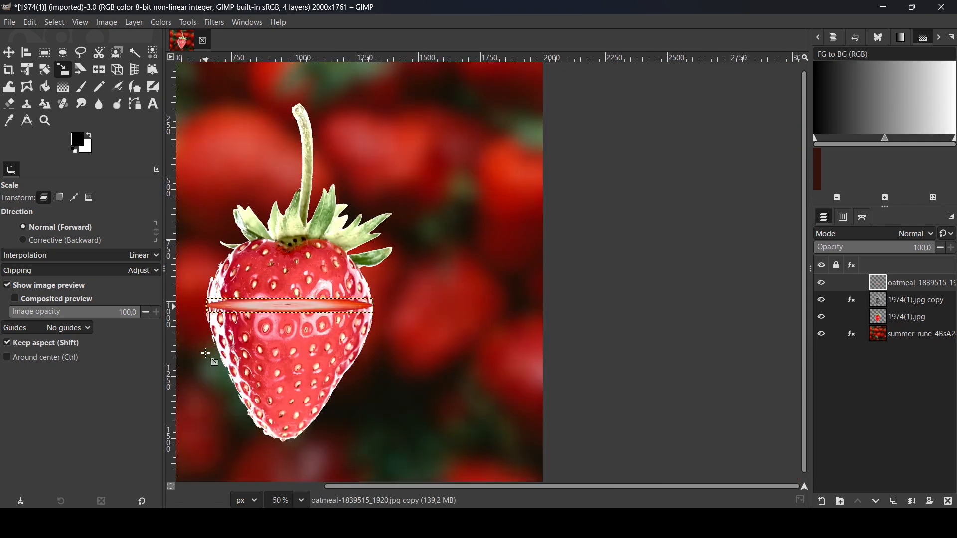
scroll(206, 354, "down", 1)
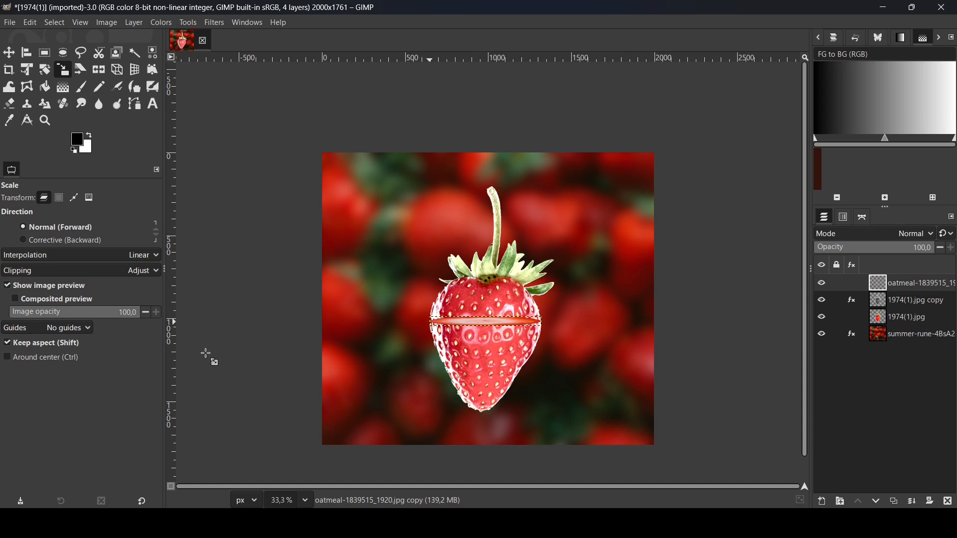
Make the 1974(1).jpg layer active and hide it briefly to preview the glass strawberry before showing it again
left_click(879, 317)
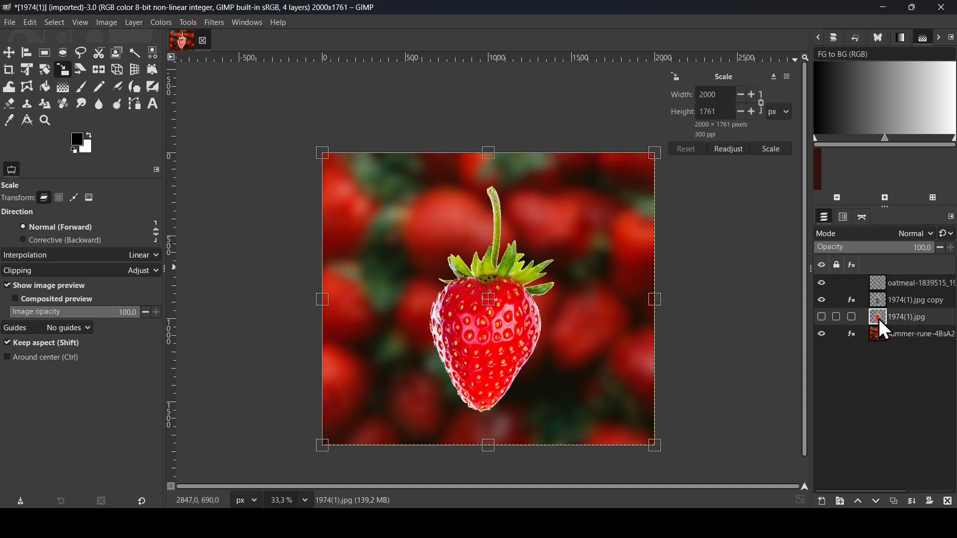
left_click(9, 53)
left_click(822, 319)
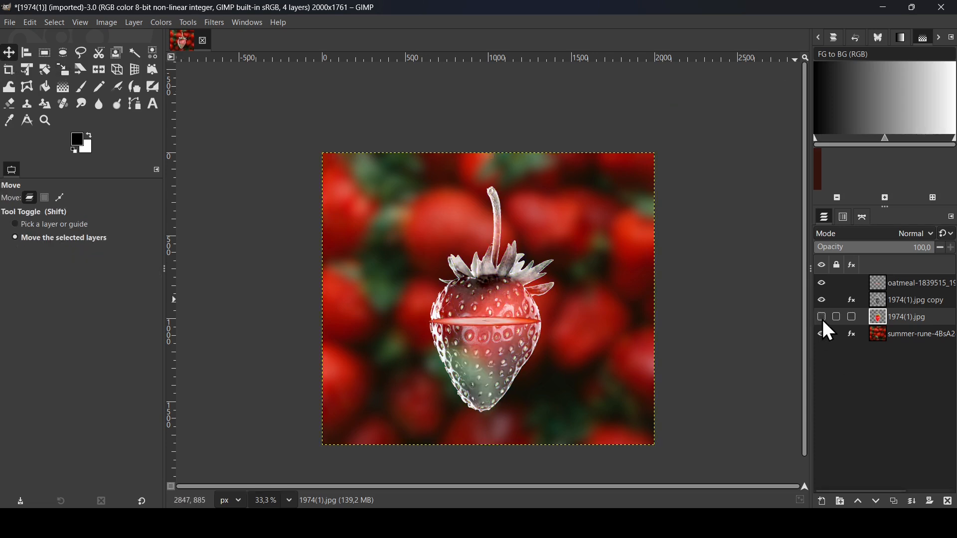
left_click(822, 319)
scroll(467, 331, "up", 2)
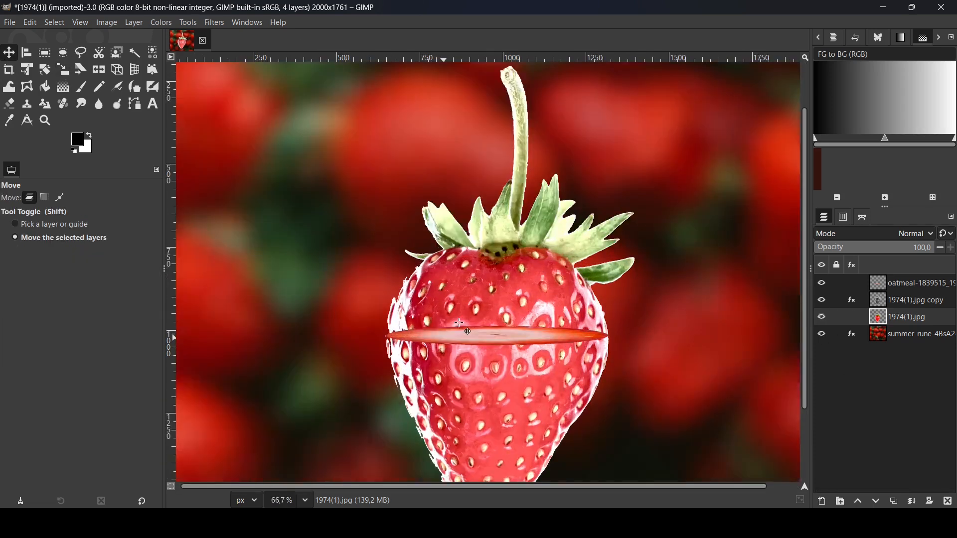
scroll(794, 267, "up", 1)
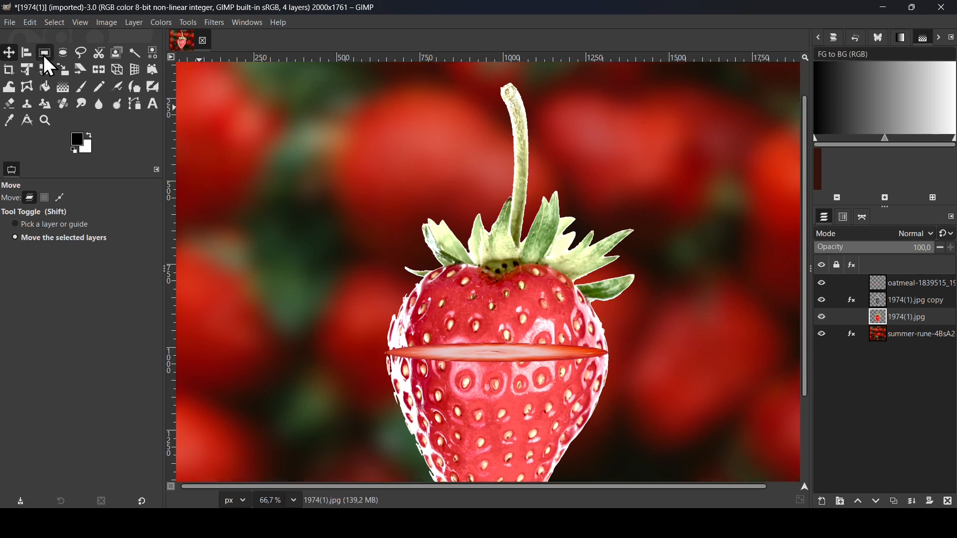
Delete the 1974(1).jpg layer's part above the slice within a 1551 × 862 px rectangular selection, and clear the selection
left_click(44, 54)
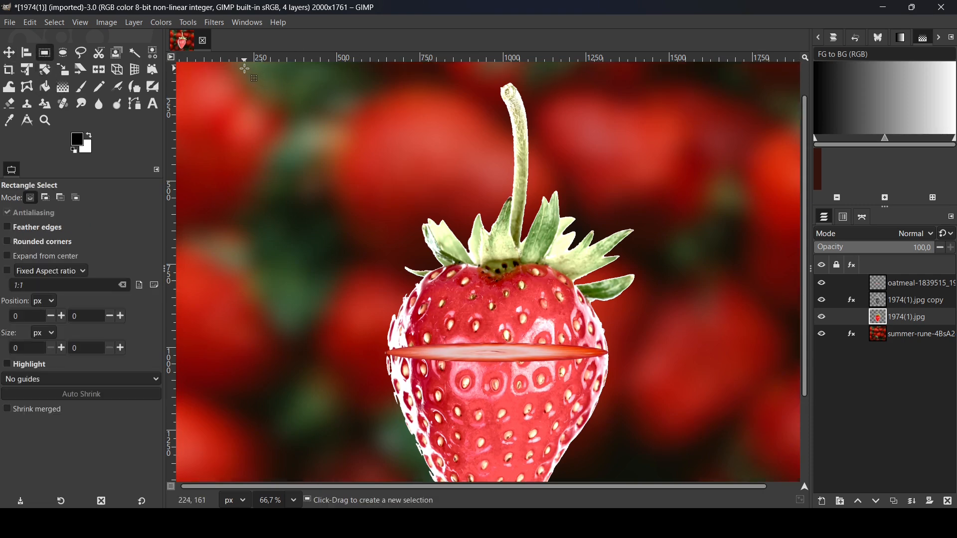
left_click_drag(244, 69, 758, 356)
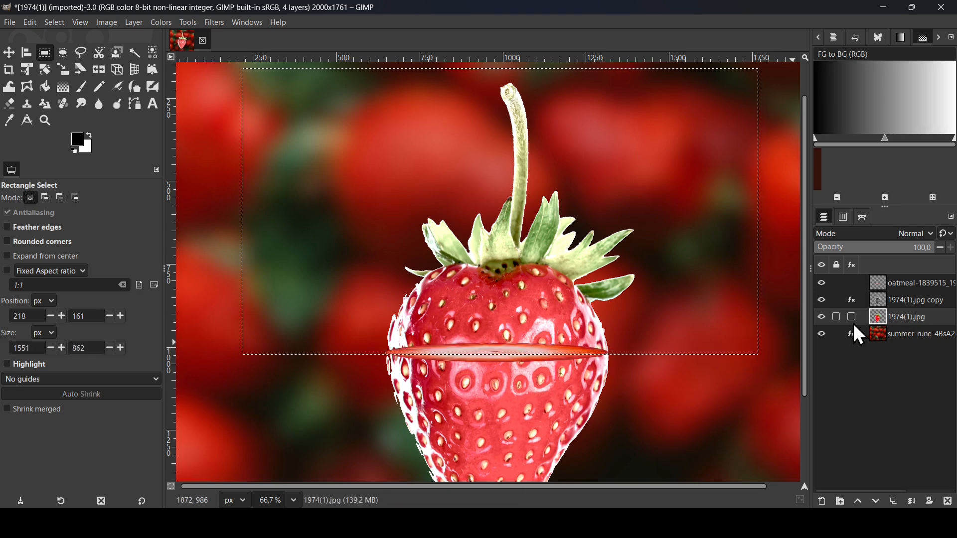
left_click(822, 317)
left_click(822, 317)
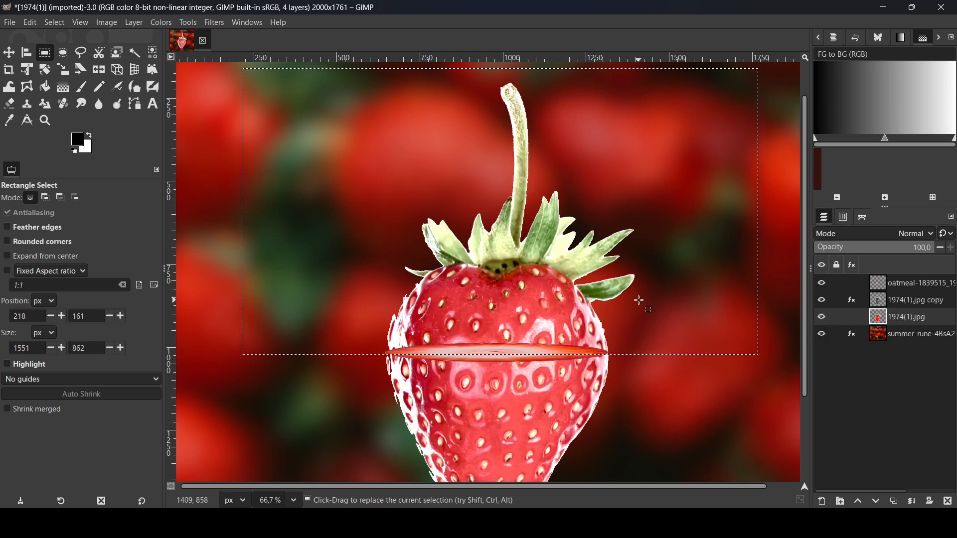
left_click(53, 25)
left_click(59, 50)
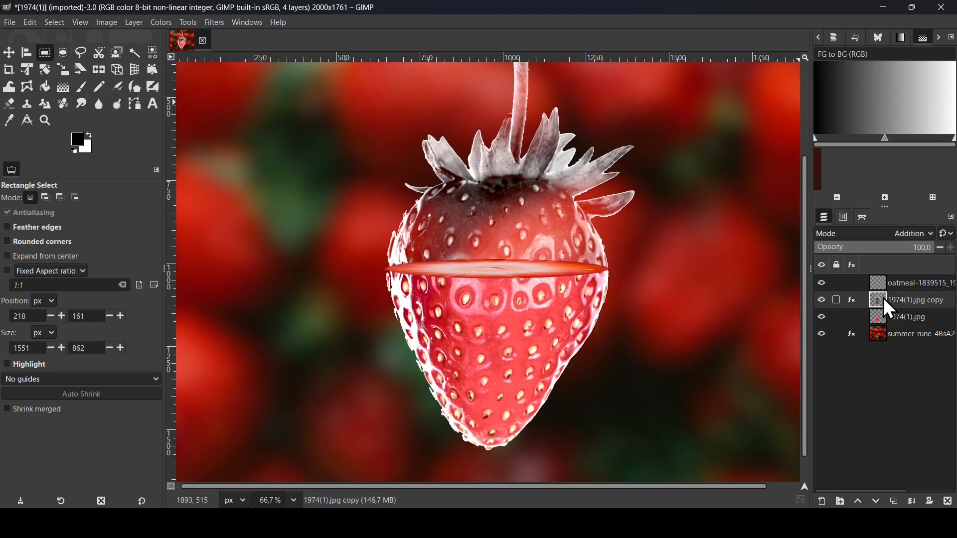
Erase the glass effect below the slice on the 1974(1).jpg copy layer with a brush of size 222, hardness 36 and force 37
left_click(823, 301)
left_click(823, 300)
left_click(13, 105)
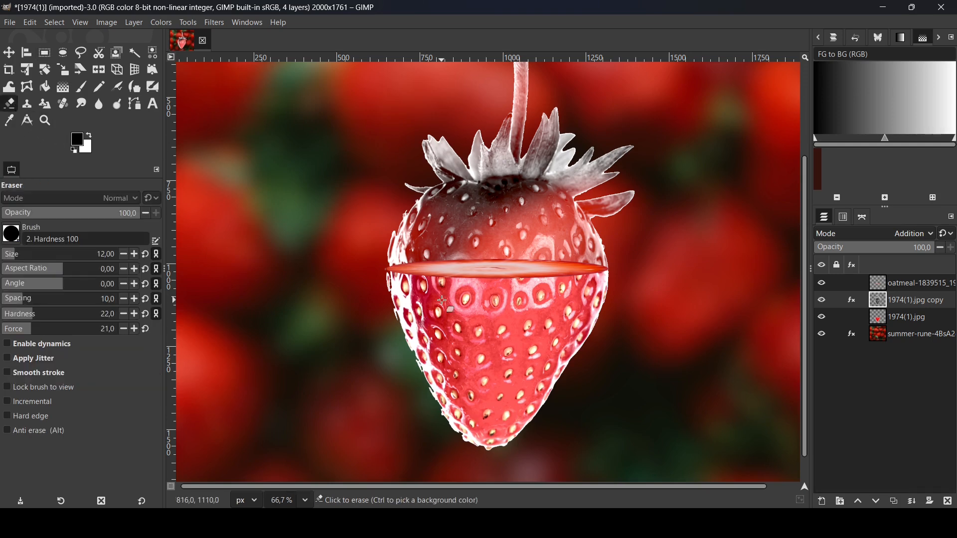
left_click_drag(33, 261, 51, 258)
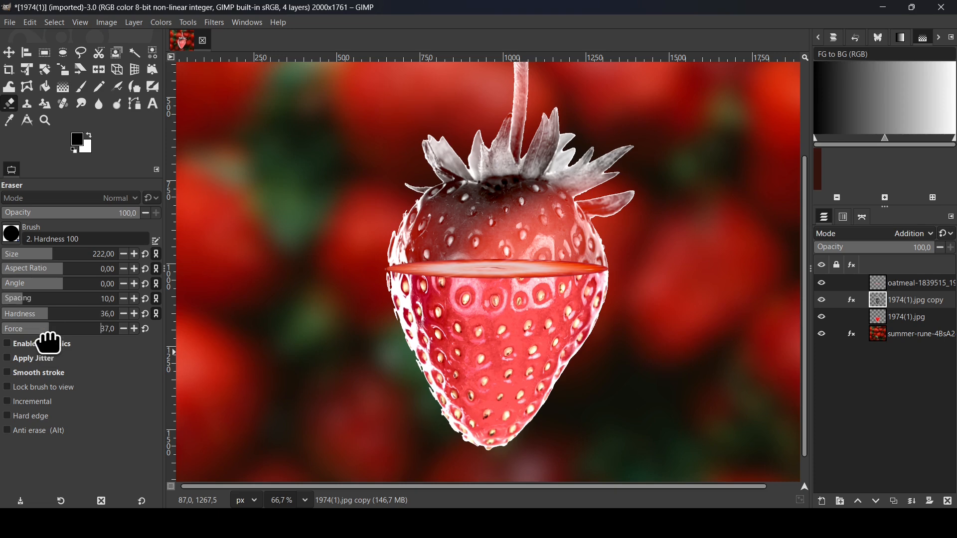
mouse_move(548, 371)
left_mouse_down()
mouse_move(523, 413)
mouse_move(484, 449)
mouse_move(393, 343)
mouse_move(374, 352)
mouse_move(448, 304)
mouse_move(492, 404)
mouse_move(568, 374)
left_mouse_up()
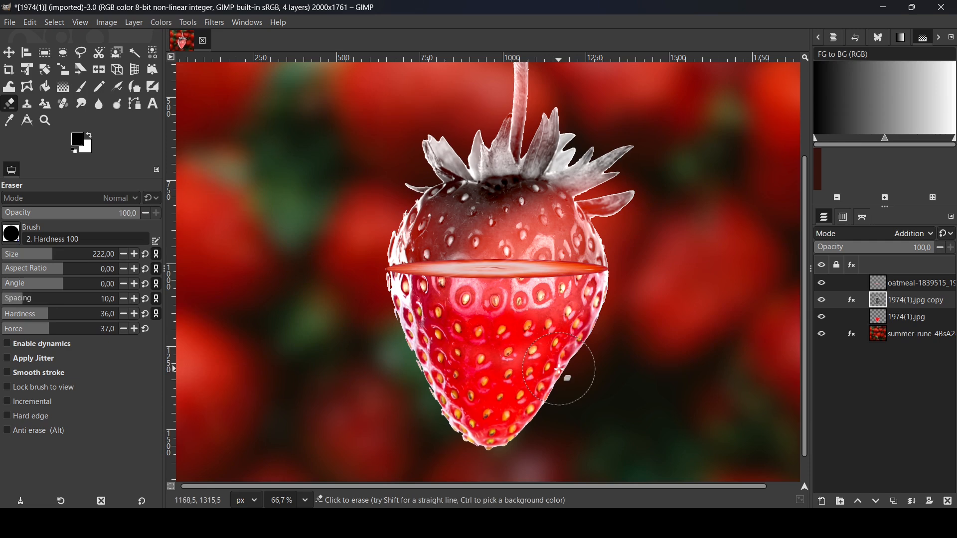
left_click(822, 300)
left_click(822, 300)
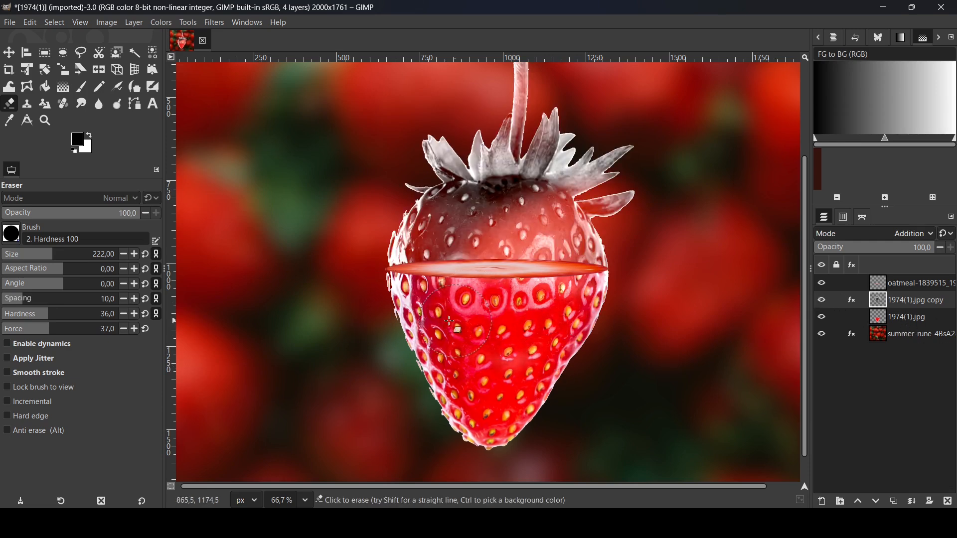
Nudge the 1974(1).jpg copy layer's outline at the slice's left tip with Warp Transform, using size 76.40 and strength 42.5
left_click(14, 94)
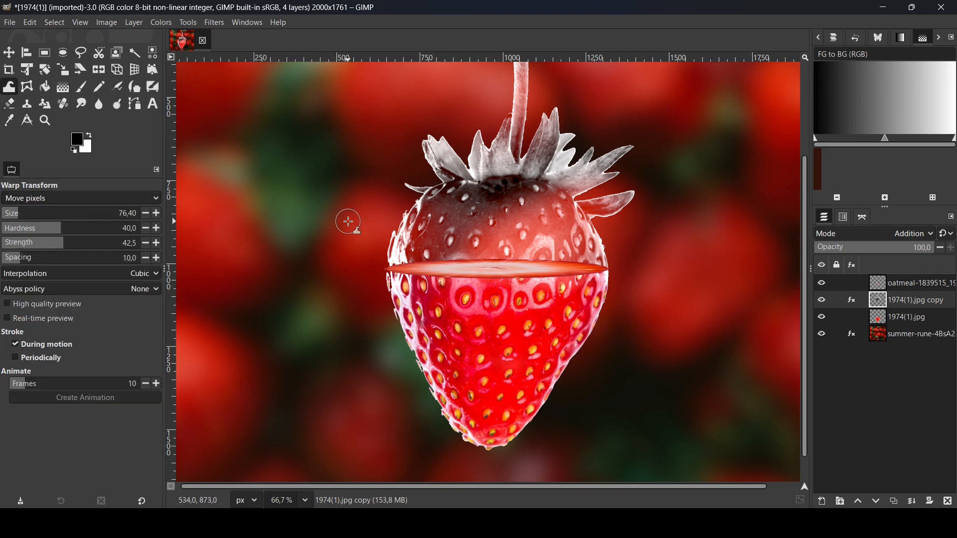
scroll(349, 222, "up", 2, "ctrl")
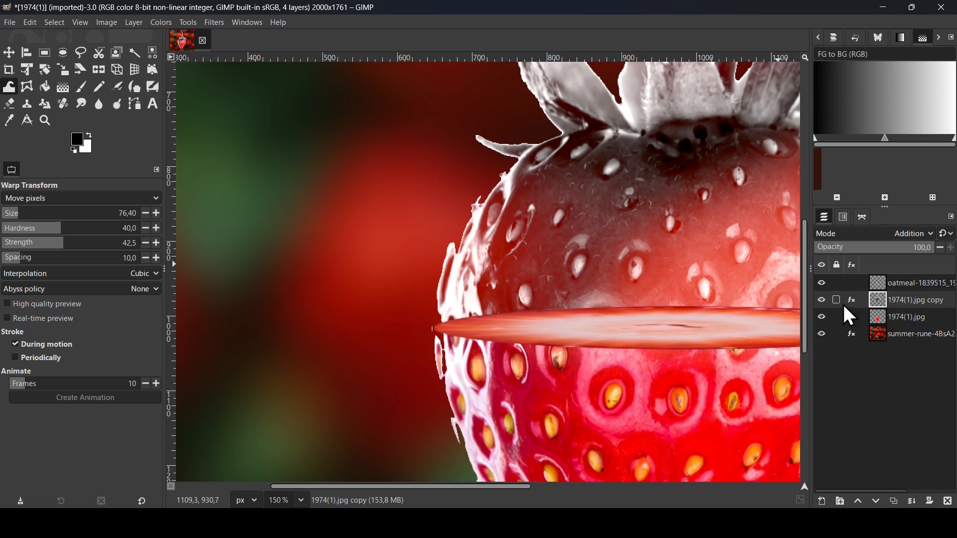
left_click(820, 300)
left_click(820, 300)
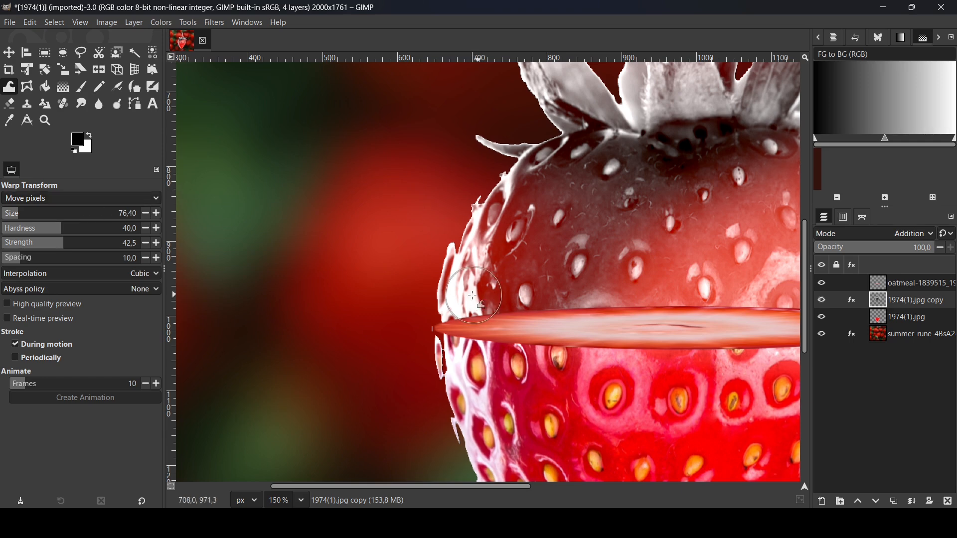
left_click(432, 330)
scroll(432, 331, "right", 3)
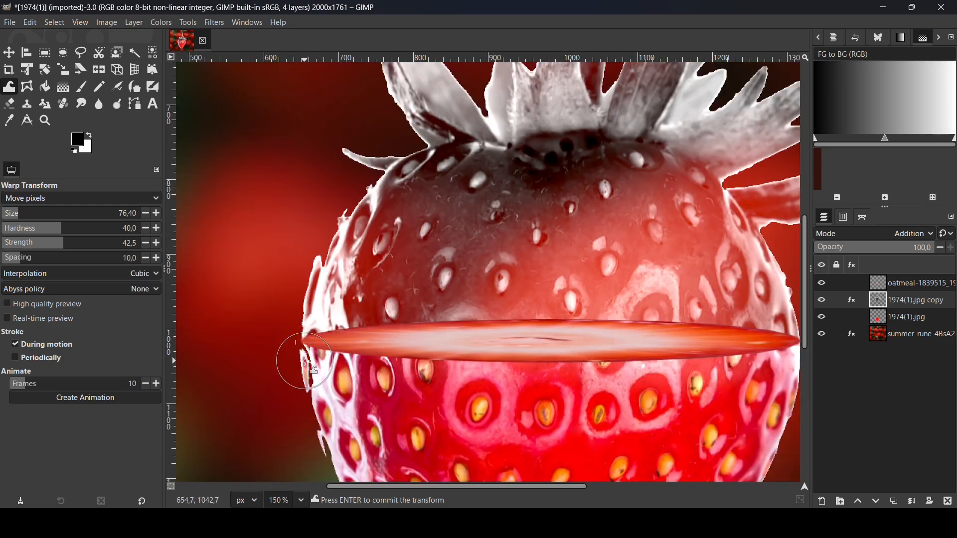
key("shift+e")
Create a new layer from everything visible above the oatmeal slice layer
scroll(263, 251, "down", 4)
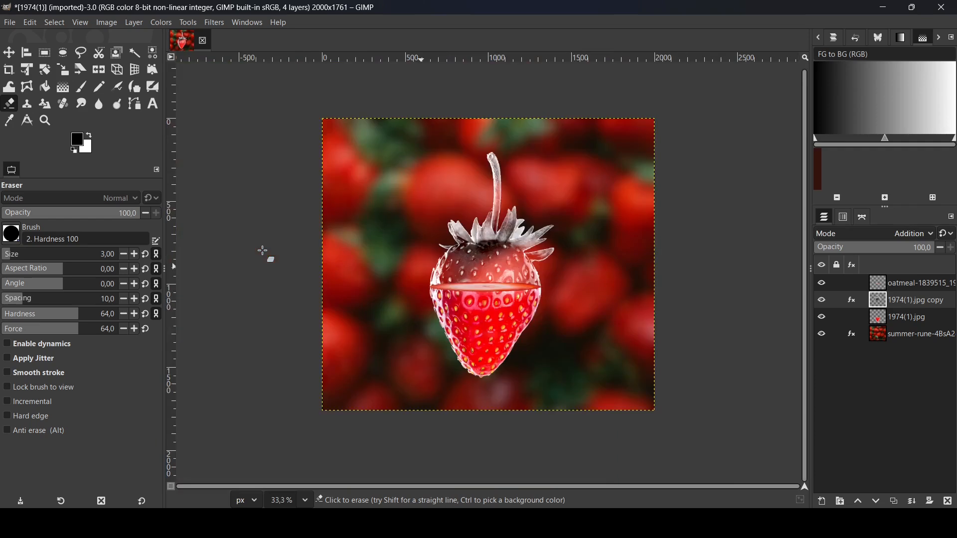
left_click(880, 278)
right_click(880, 278)
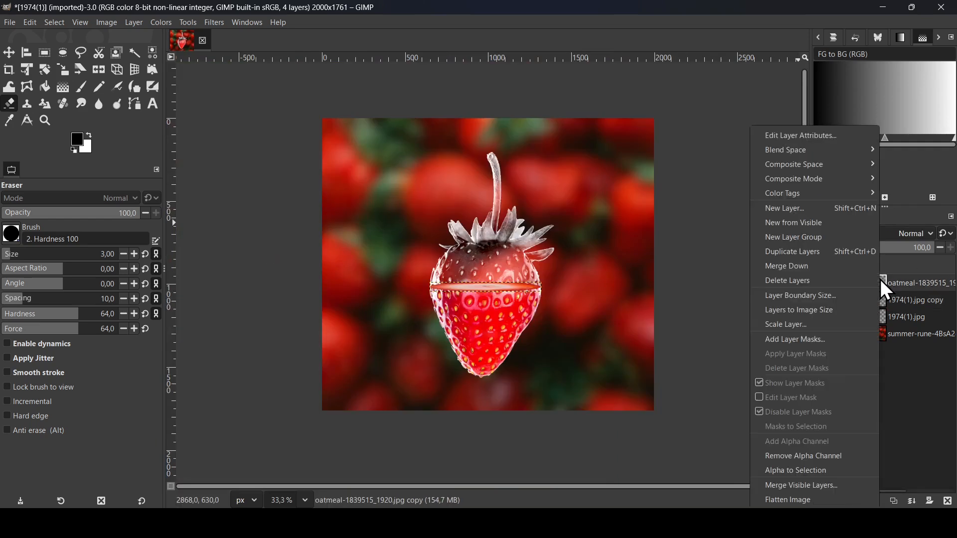
left_click(823, 221)
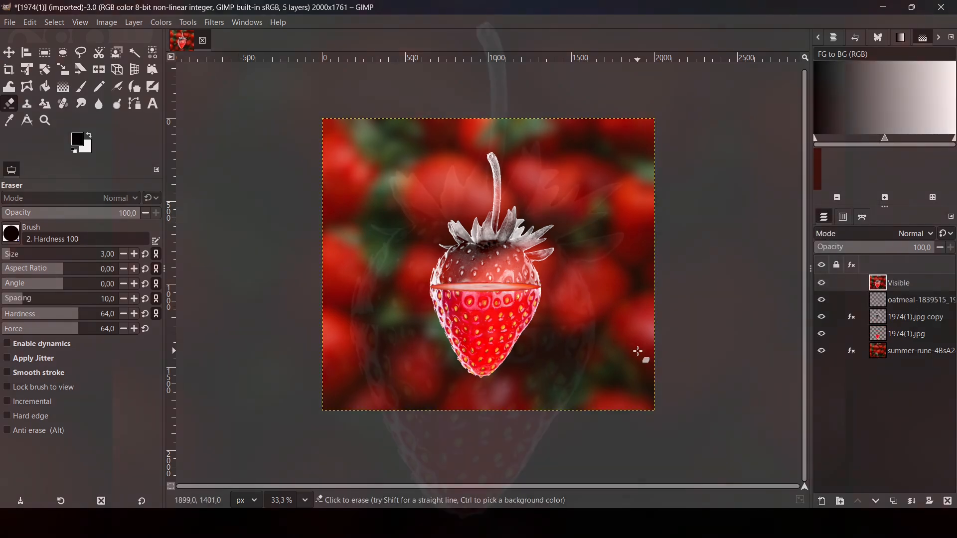